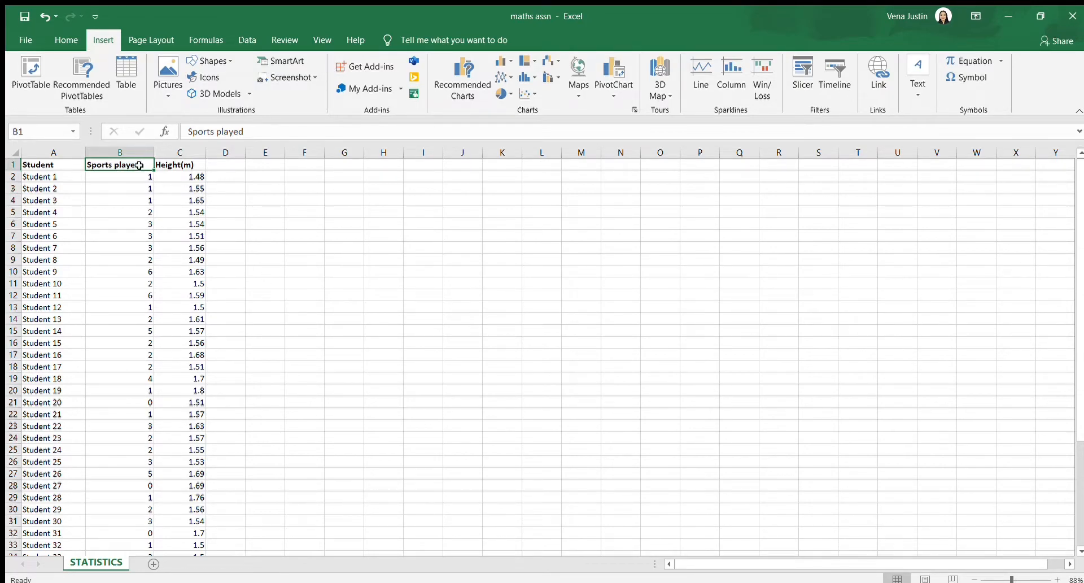
Create a PivotTable on a new worksheet from the Sports played data in B1:B45, using Sports played as both values and rows
drag(147, 166, 129, 533)
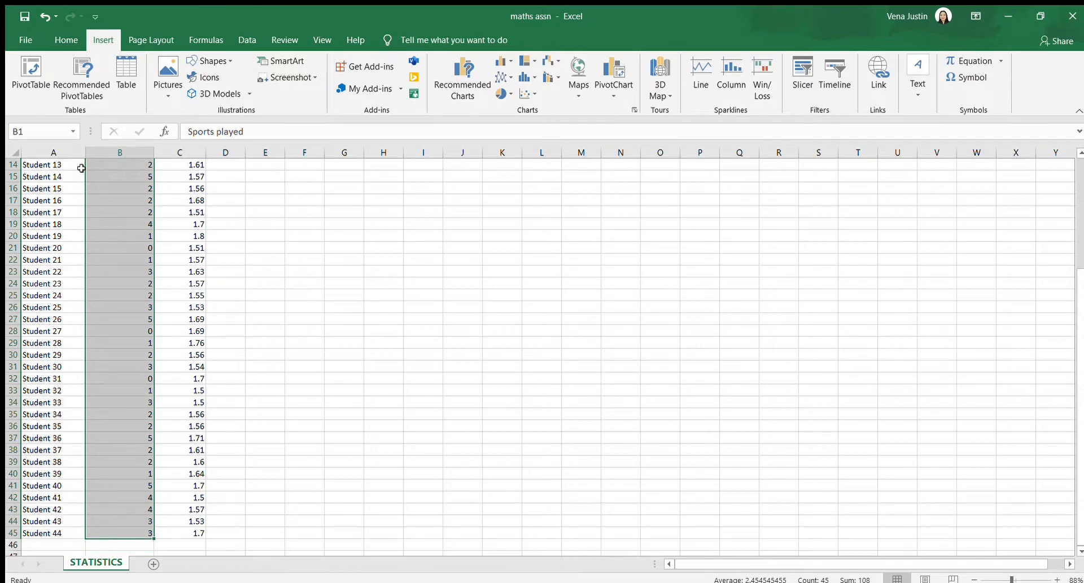
click(31, 74)
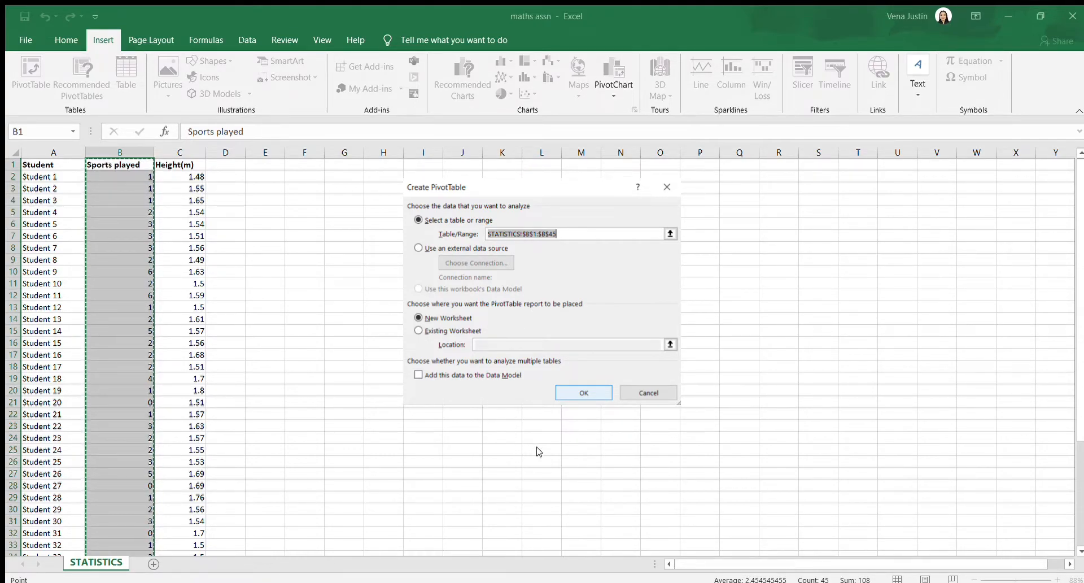
key(Return)
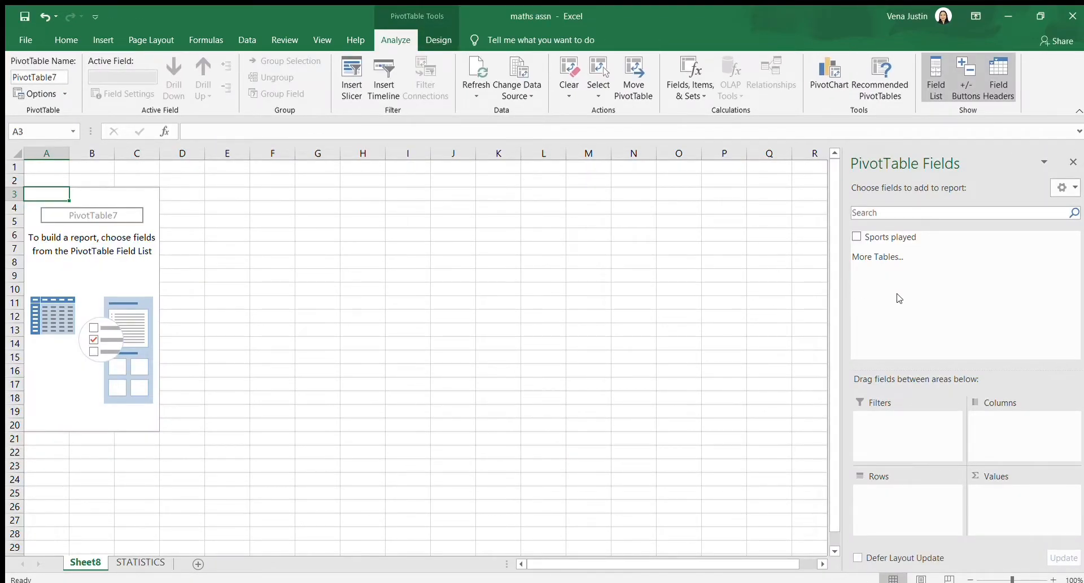
click(858, 237)
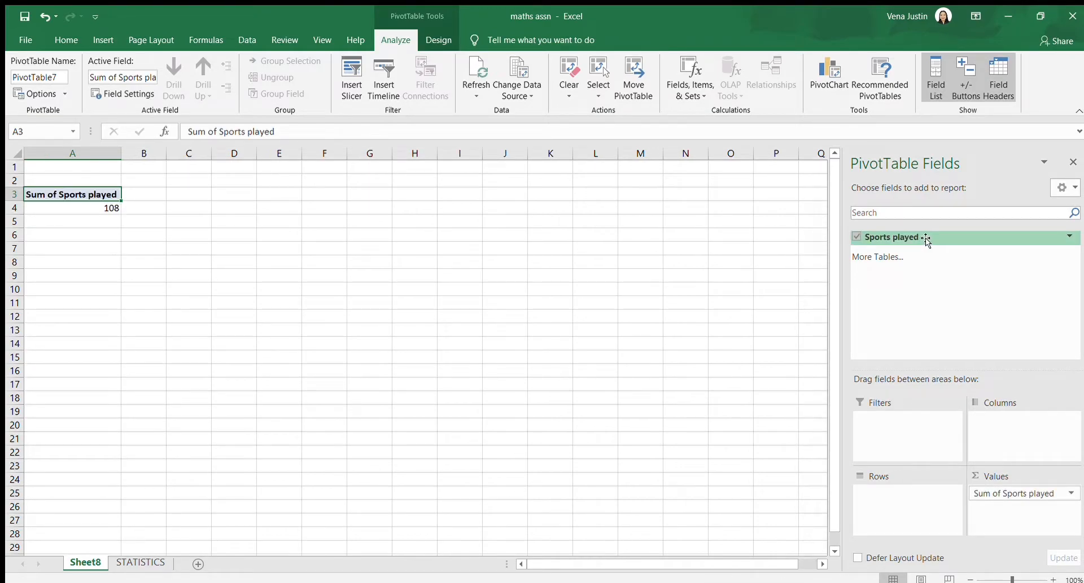
drag(926, 238, 929, 514)
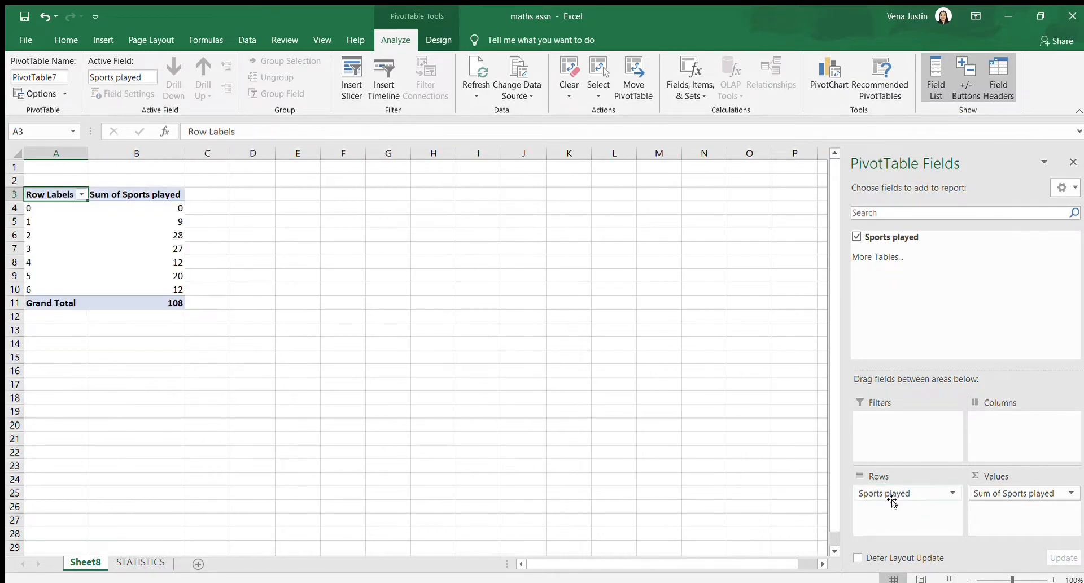
Summarize the Sports played value field by Count
click(1067, 492)
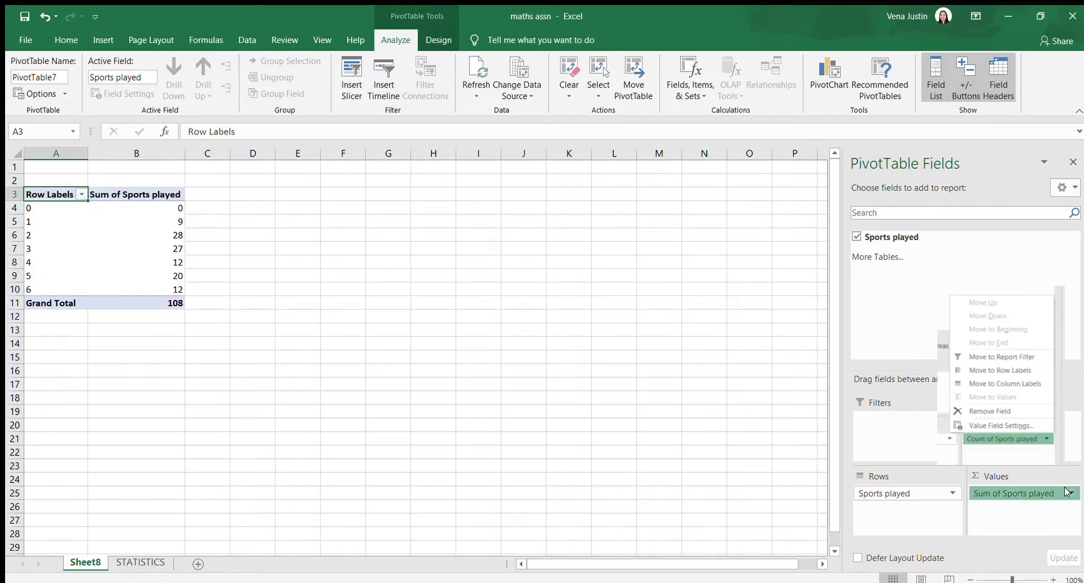
click(1031, 478)
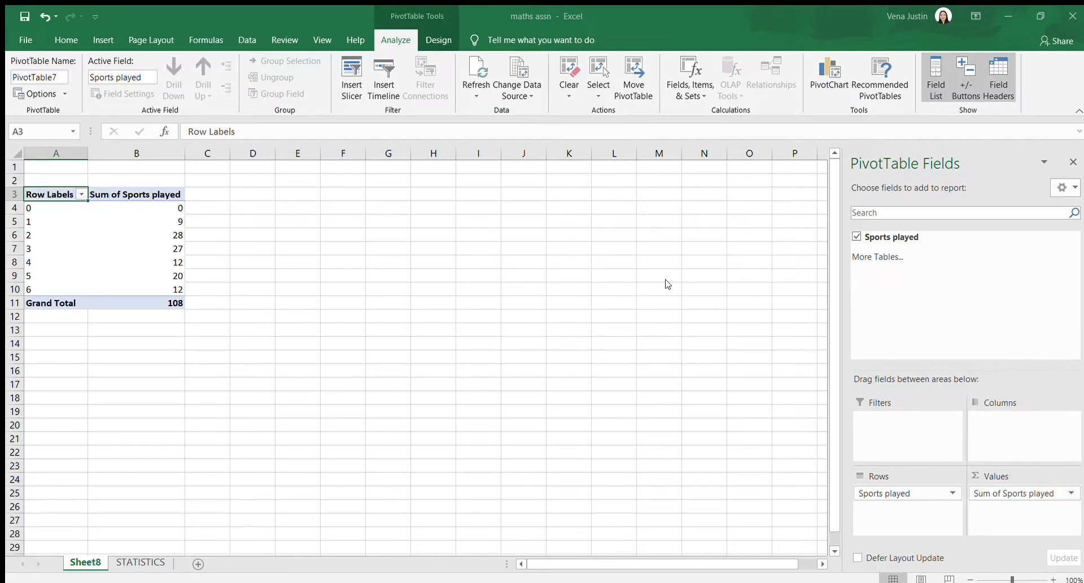
click(399, 320)
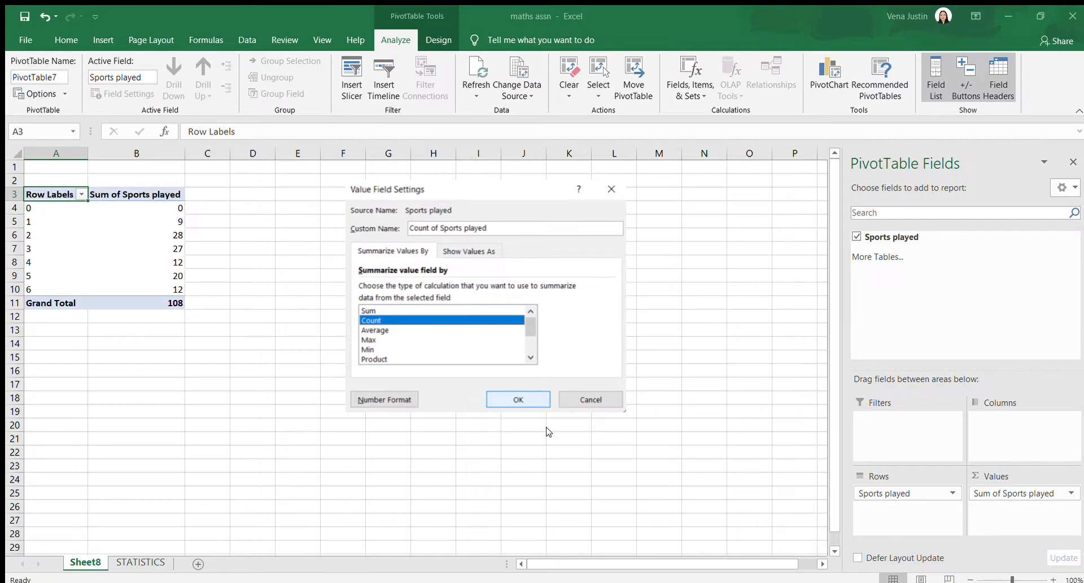
key(Return)
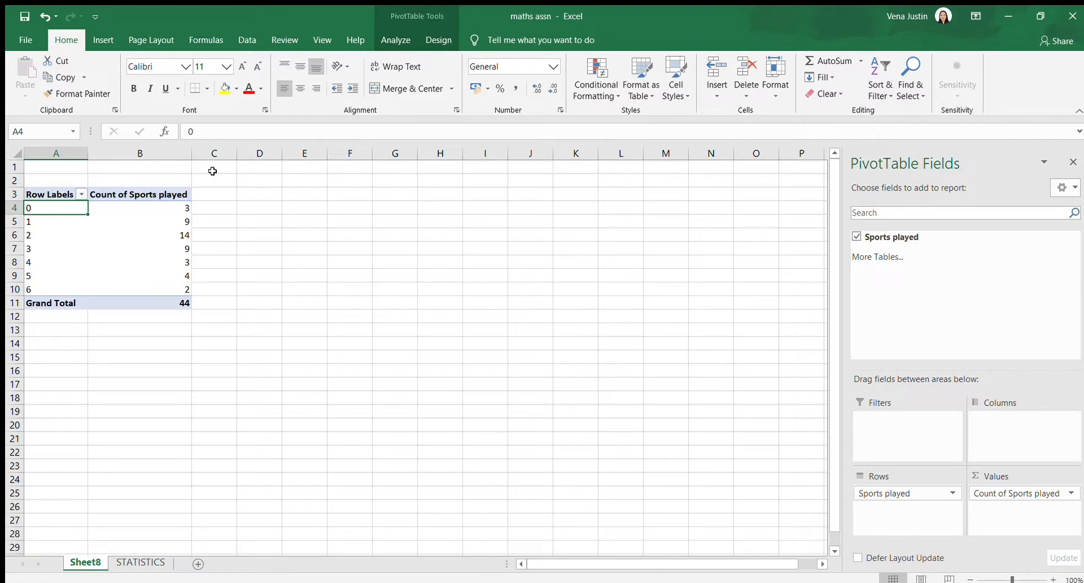
Group the Sports played row labels from 0 to 6 in intervals of 2
right_click(63, 210)
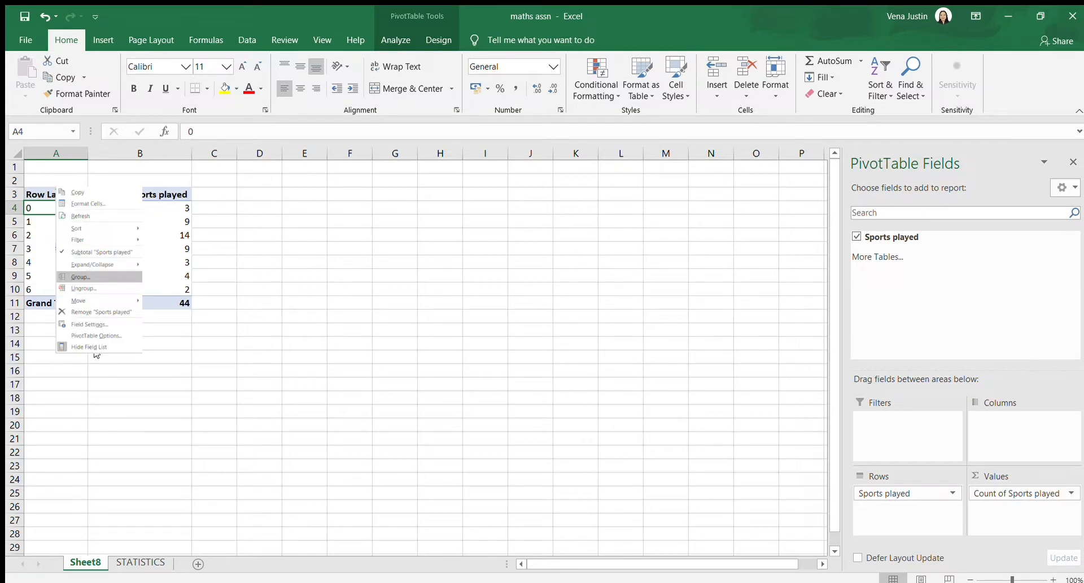
key(Escape)
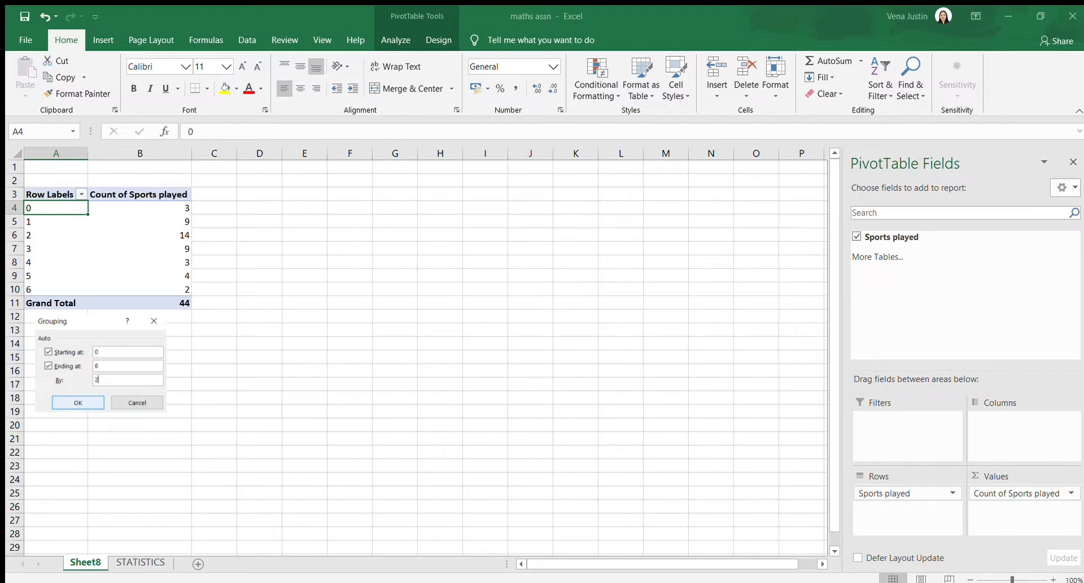
key(Escape)
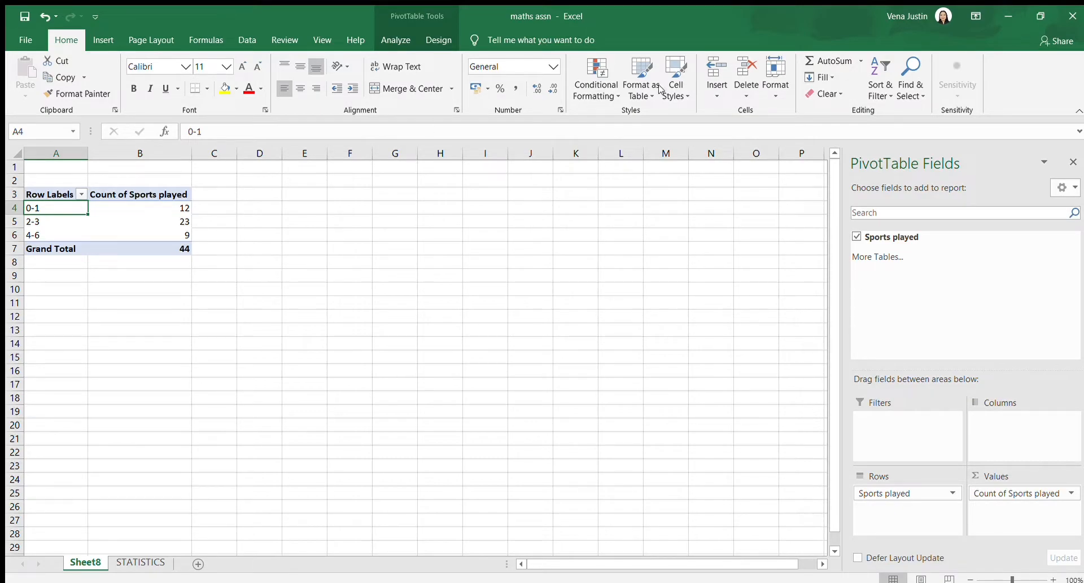
Create a PivotTable on a new worksheet from STATISTICS cells C1:C45, using Height(m) as both values and rows
key(ctrl+Page_Down)
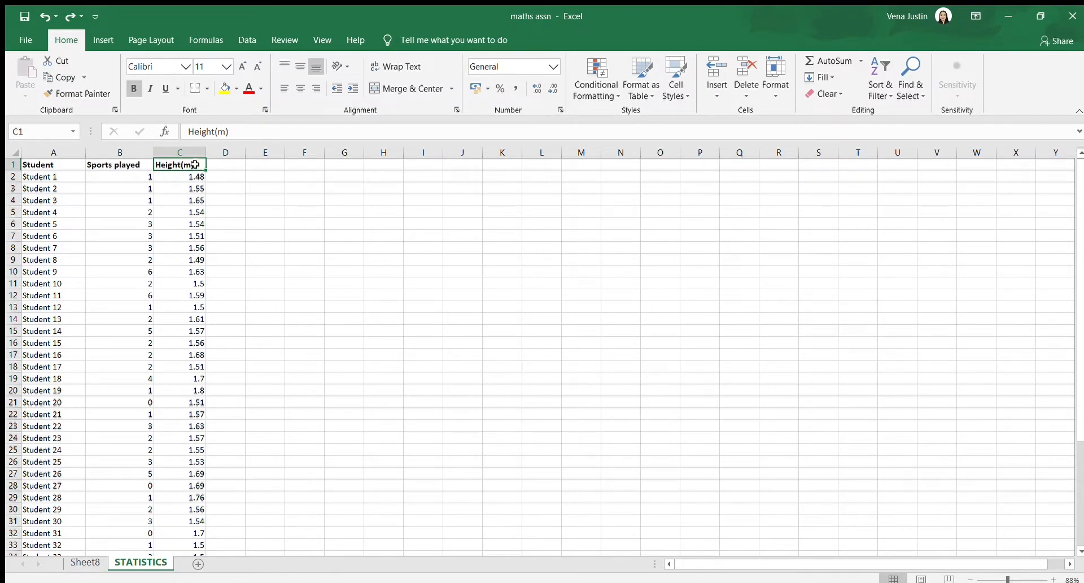
drag(194, 164, 189, 484)
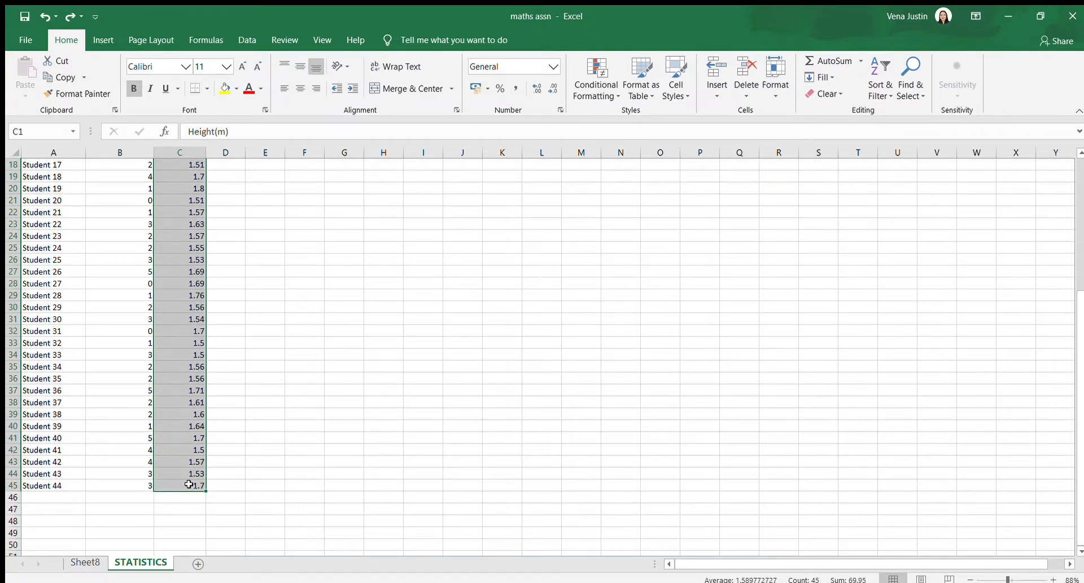
click(104, 40)
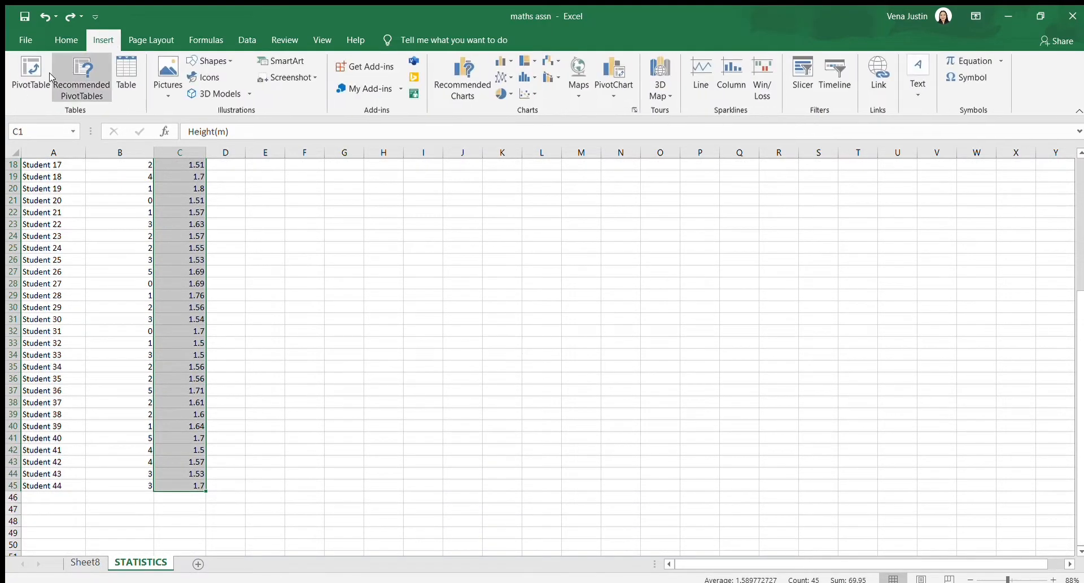
click(35, 76)
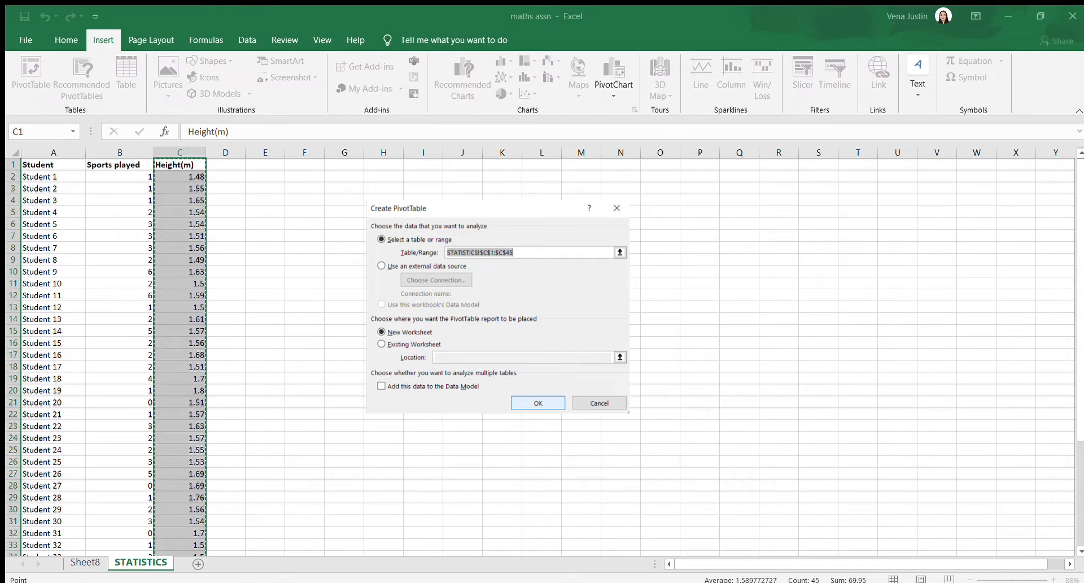
click(537, 404)
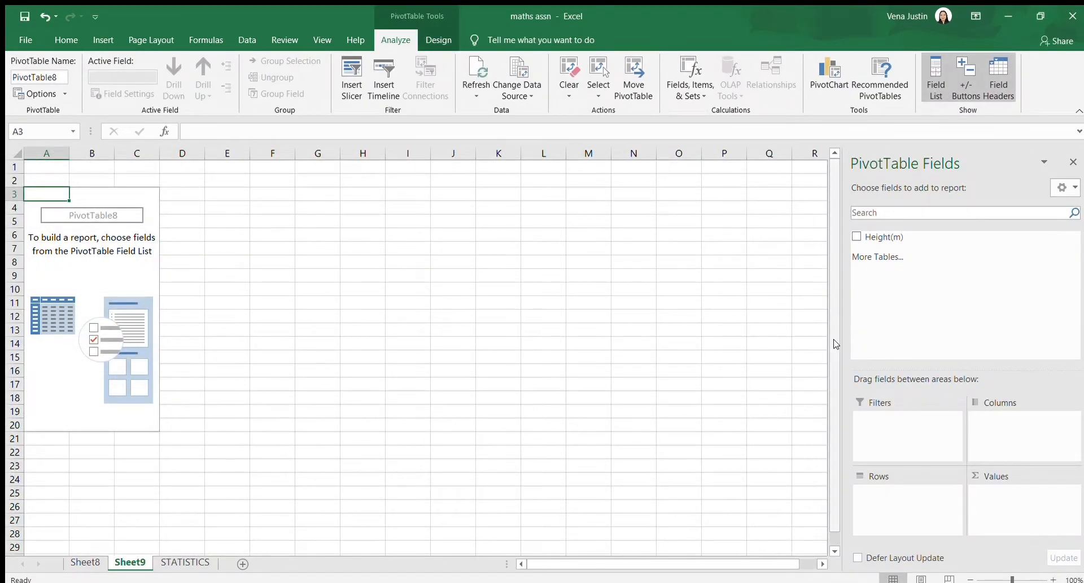
click(913, 240)
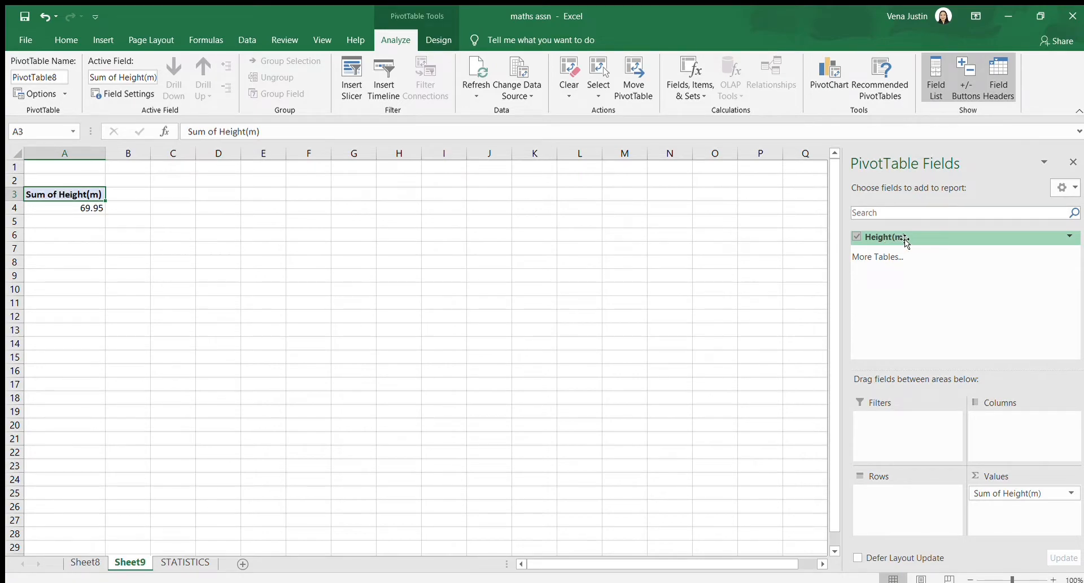
drag(905, 240, 922, 508)
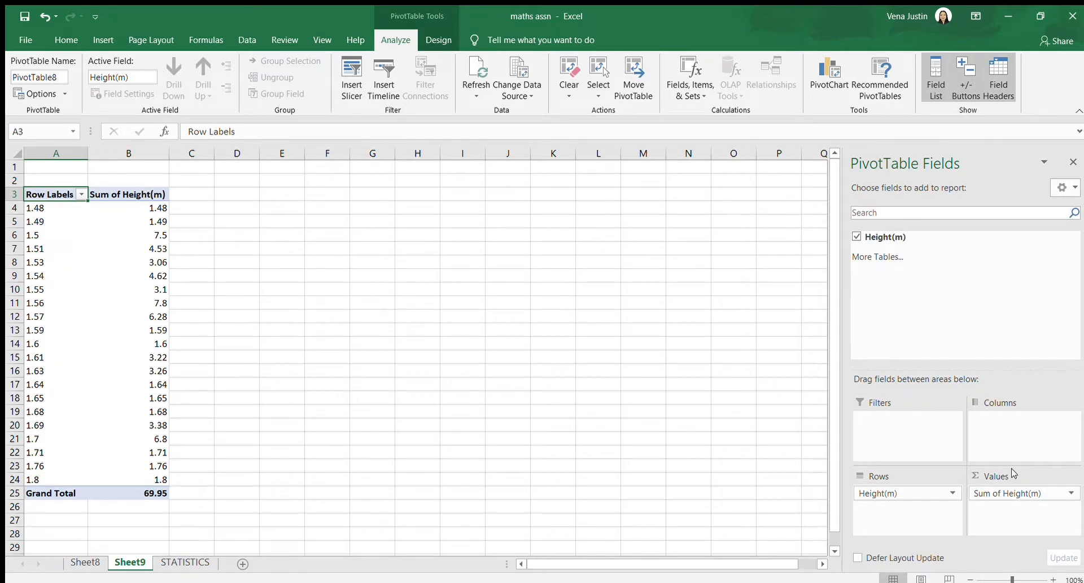
Summarize the Height(m) value field by Count
click(1066, 495)
click(1066, 494)
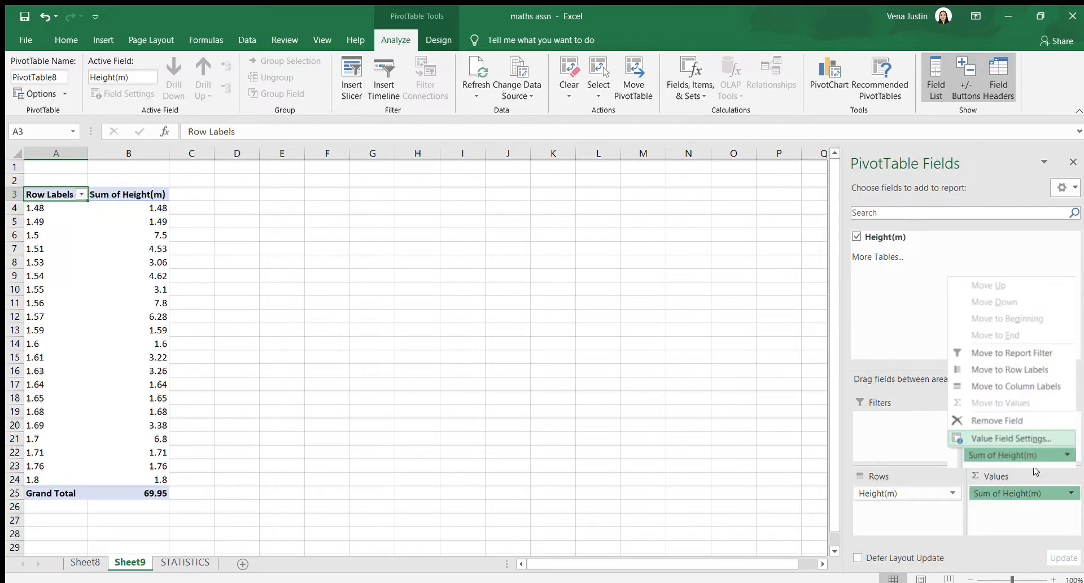
click(1034, 468)
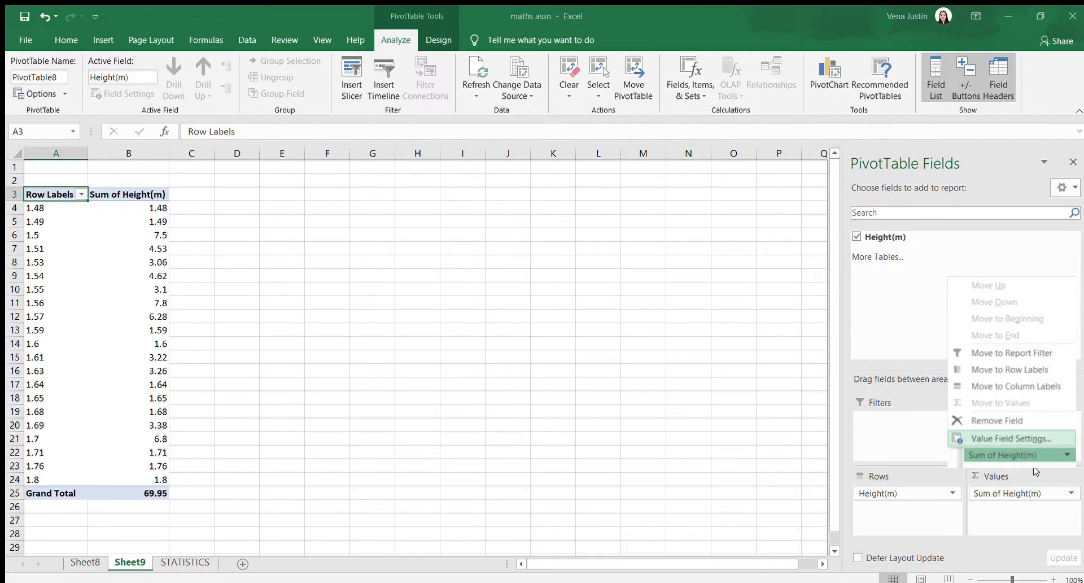
click(406, 354)
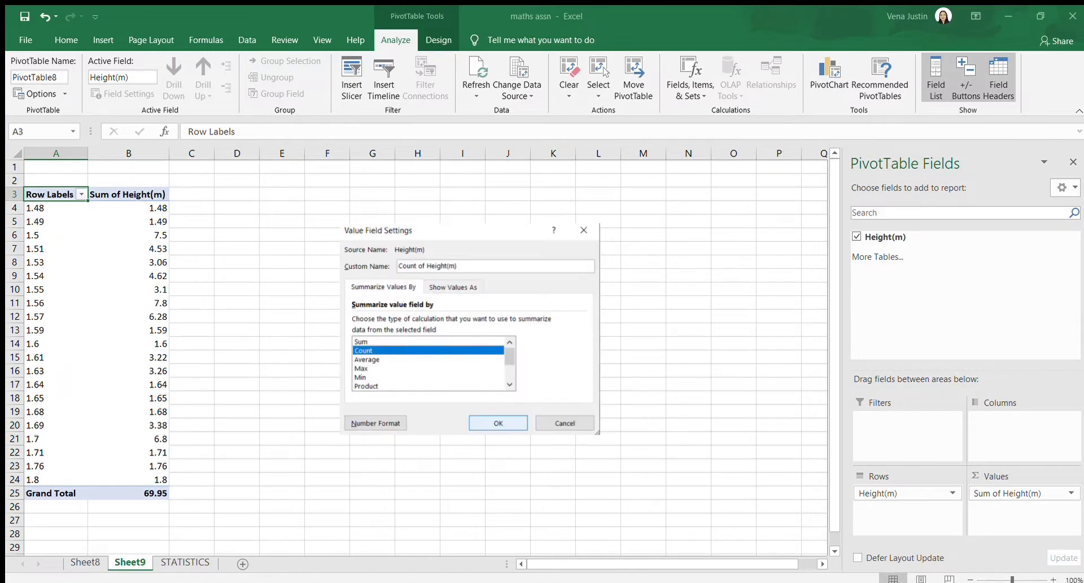
click(525, 427)
click(252, 249)
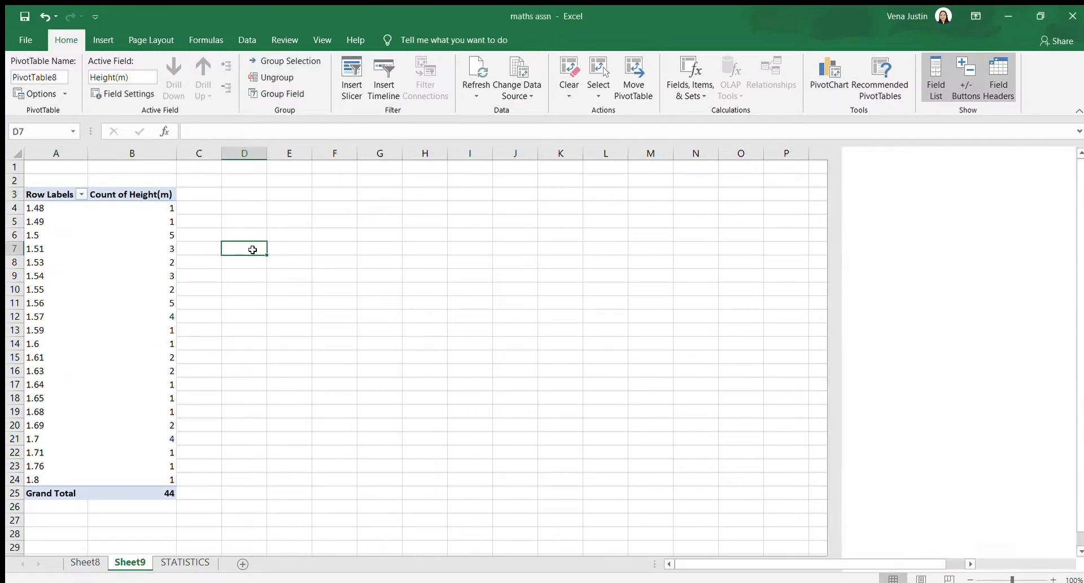
Group the Height(m) row labels starting at 1.45 and ending at 1.8 in intervals of 0.05
click(61, 206)
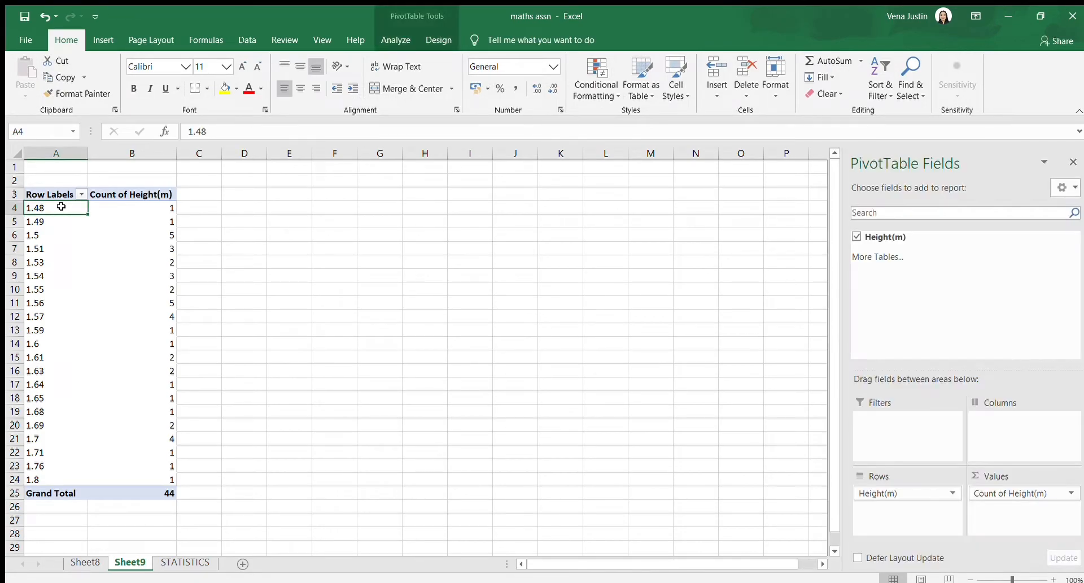
right_click(48, 212)
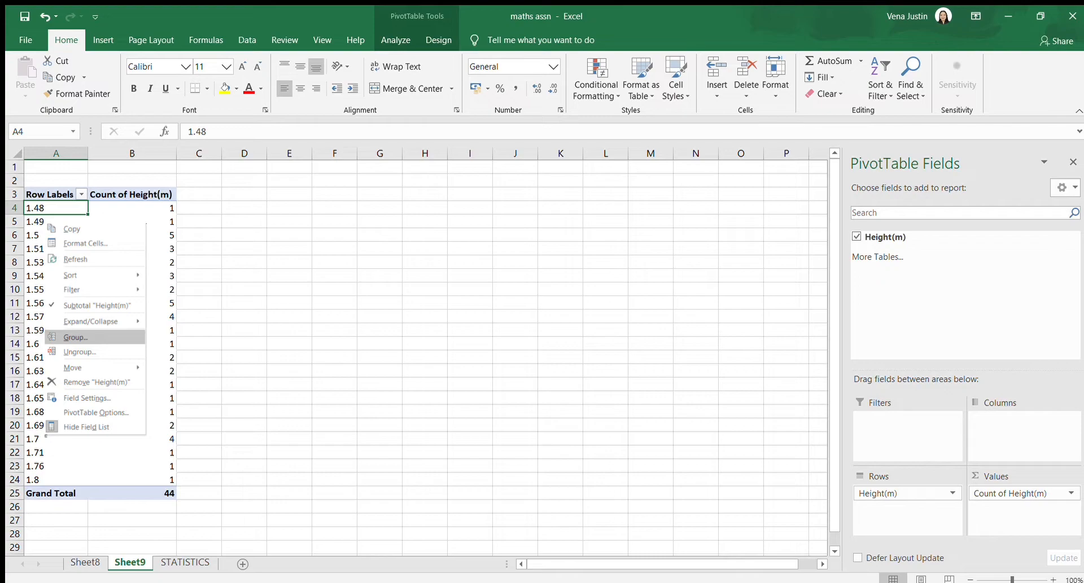
click(83, 337)
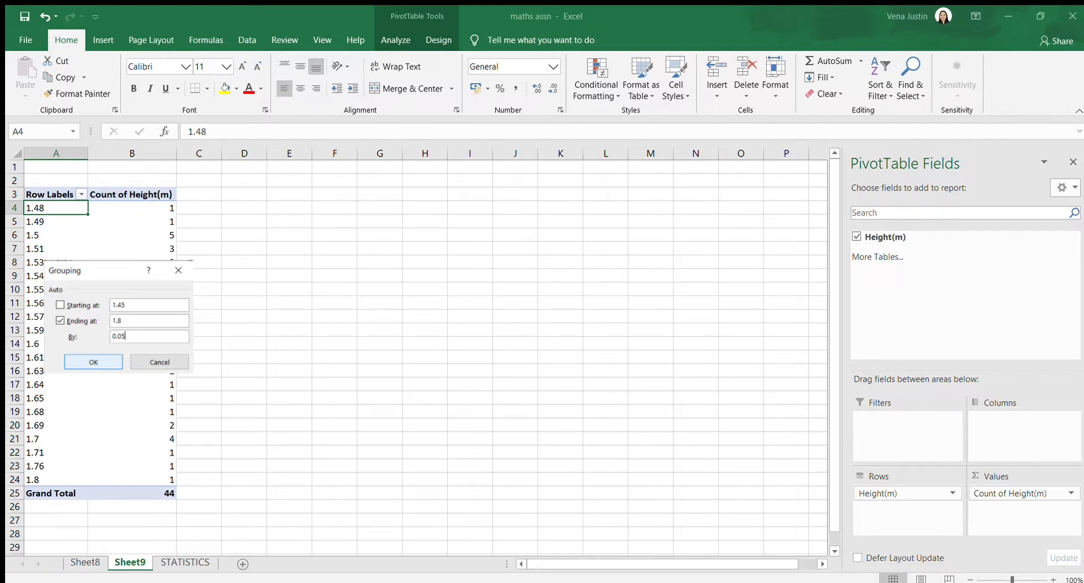
click(116, 364)
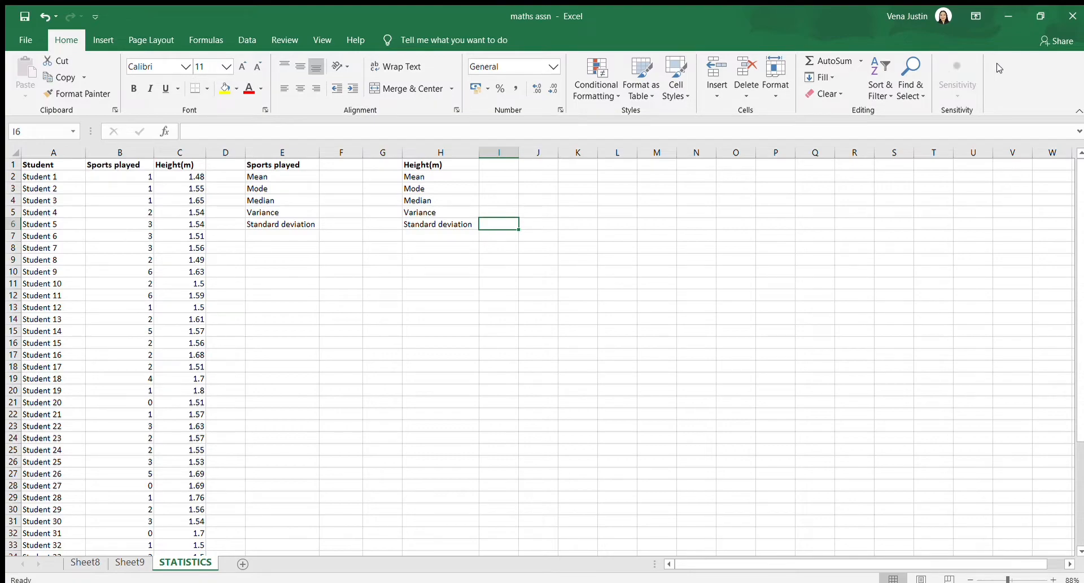
Calculate the Sports played mean in cell F2 with the AVERAGE function over B2:B45
click(282, 271)
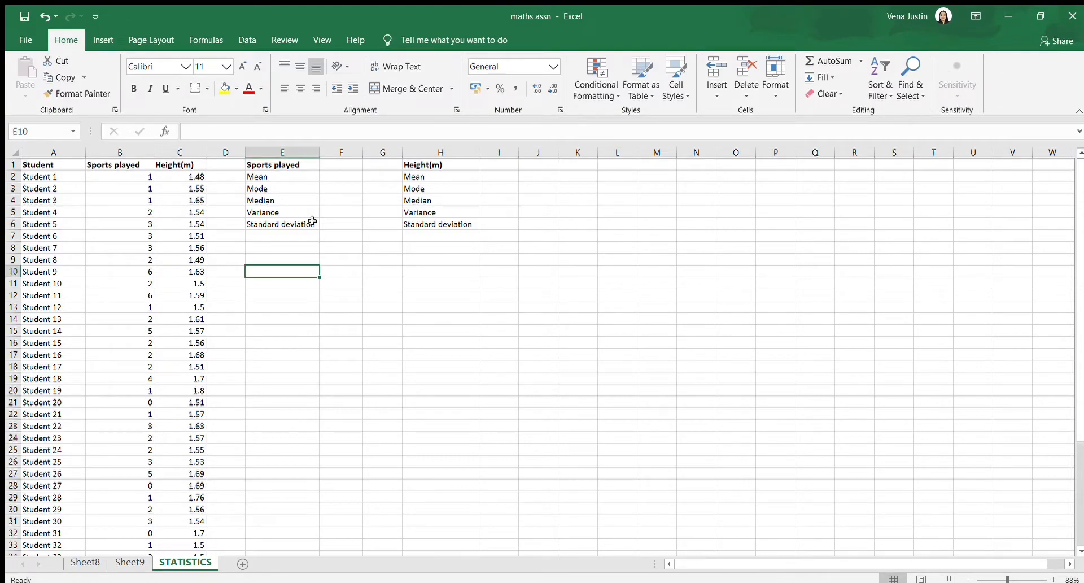
click(341, 175)
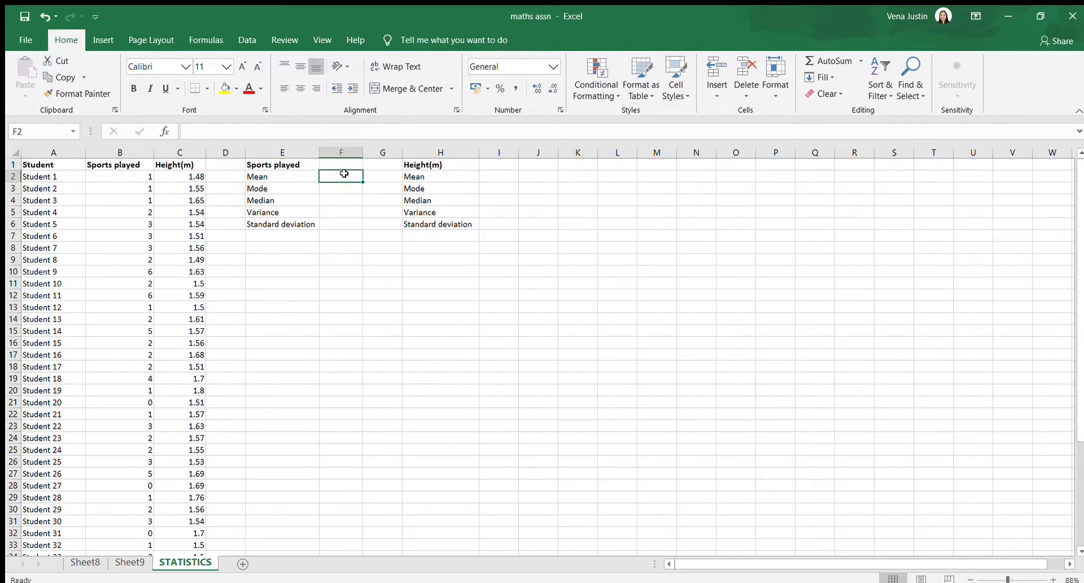
click(323, 136)
text(=average)
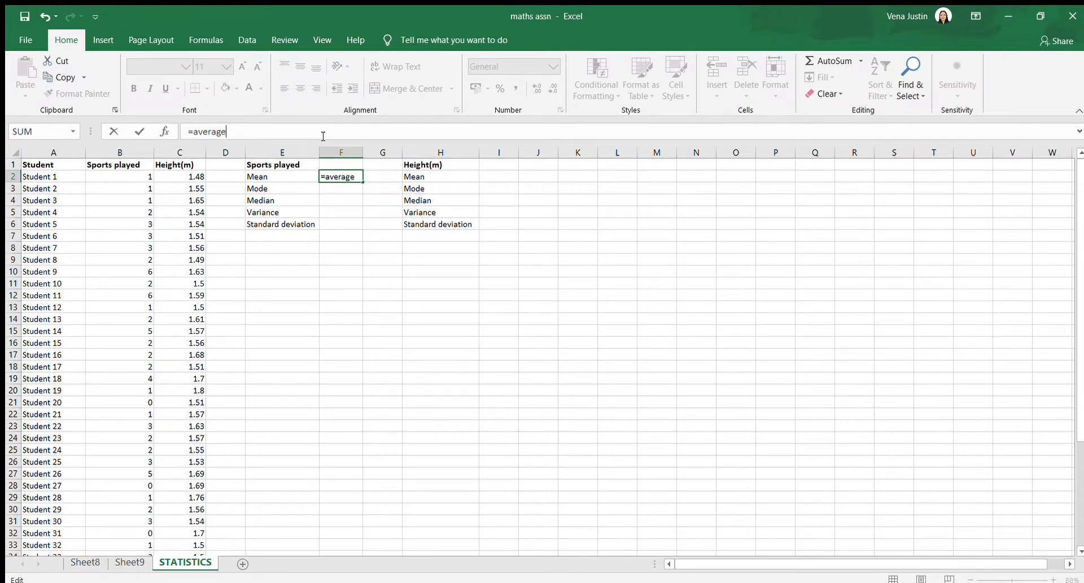
text(()
drag(147, 177, 145, 455)
scroll(145, 455, up, 6)
key(Return)
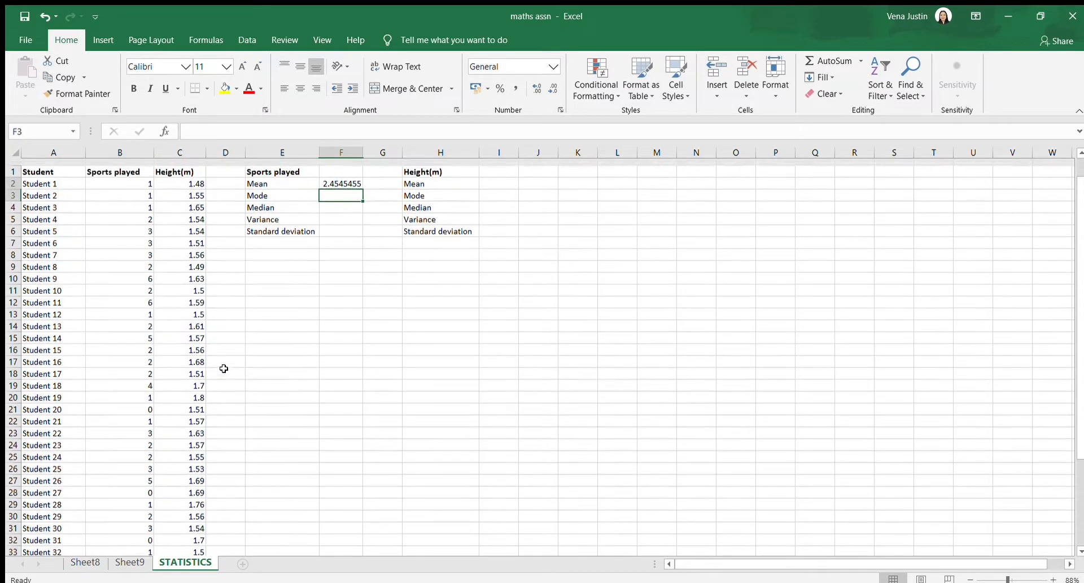
click(346, 176)
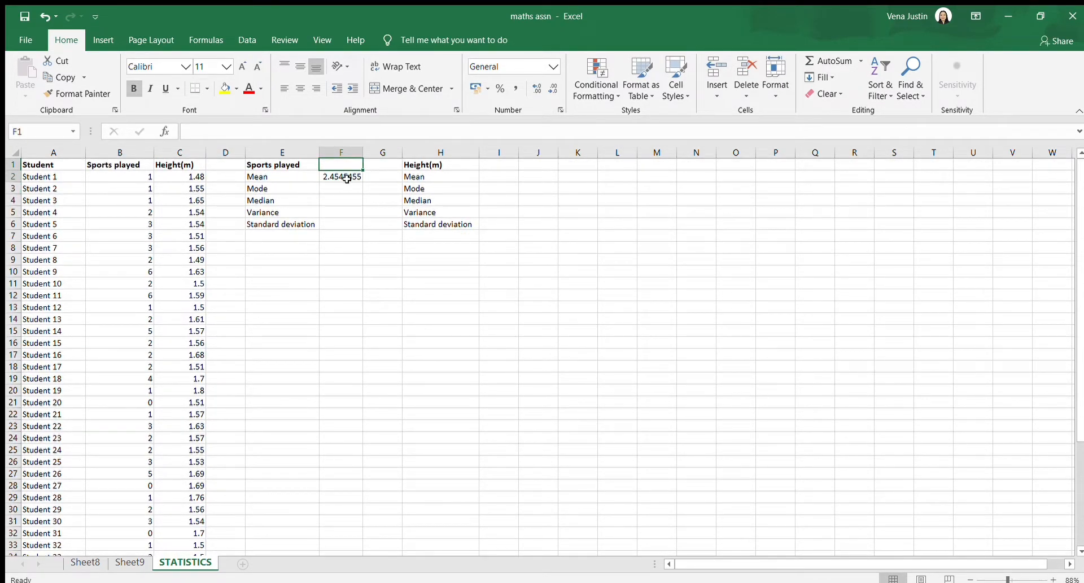
Calculate the Height(m) mean in cell I2 with the AVERAGE function over C2:C45
double_click(499, 176)
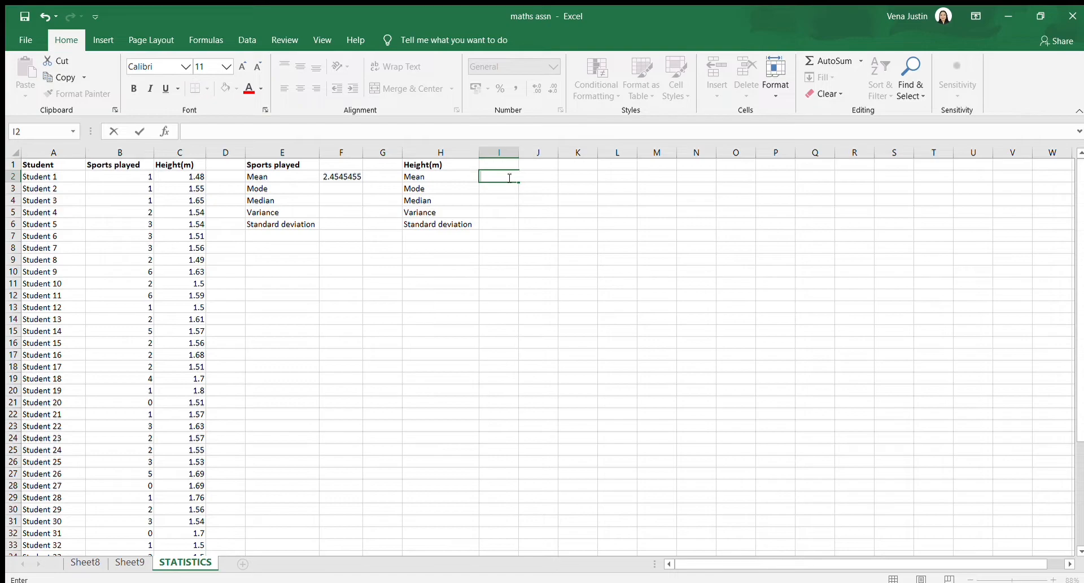
text(=)
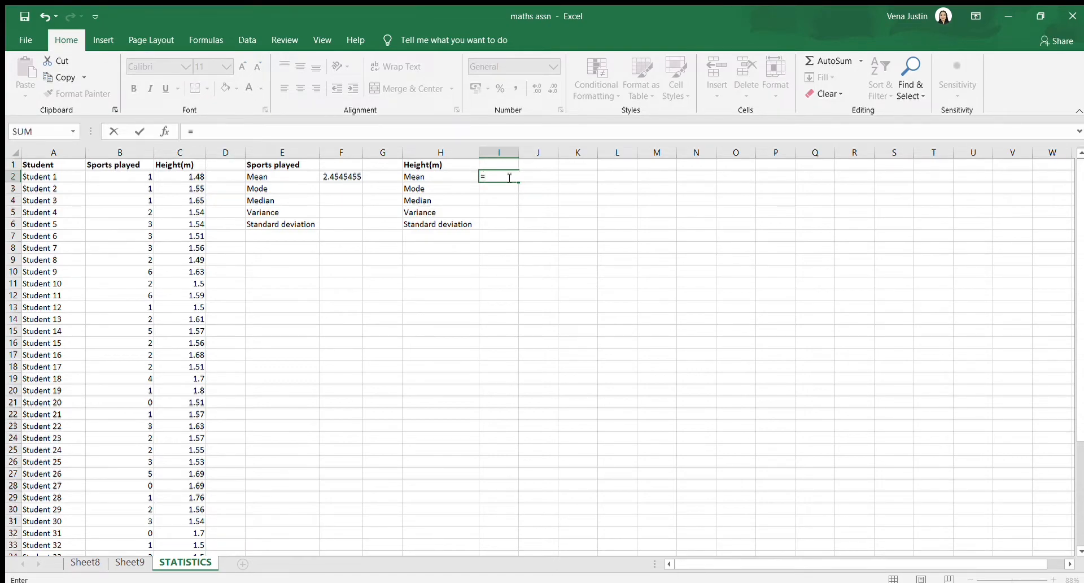
text(average()
drag(185, 176, 196, 537)
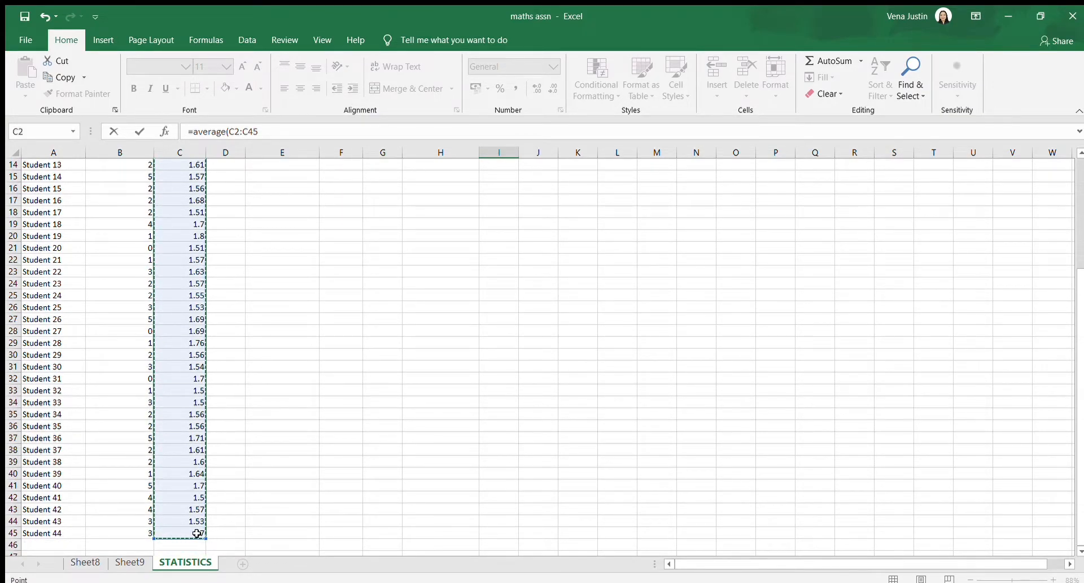
key(Return)
scroll(414, 363, up, 1)
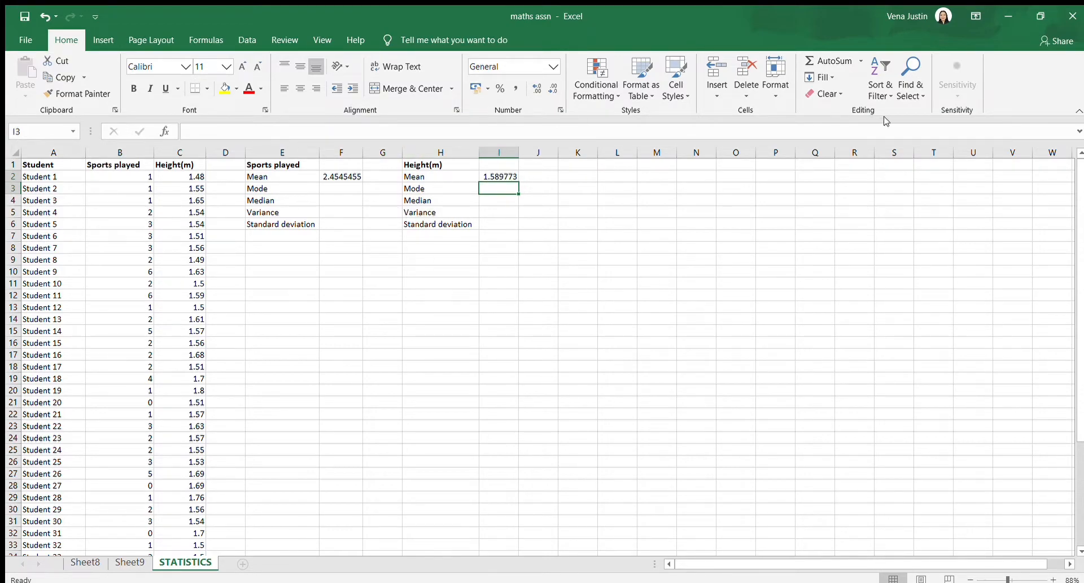
Calculate the Sports played mode in cell F3 with the MODE function over B2:B45
click(341, 189)
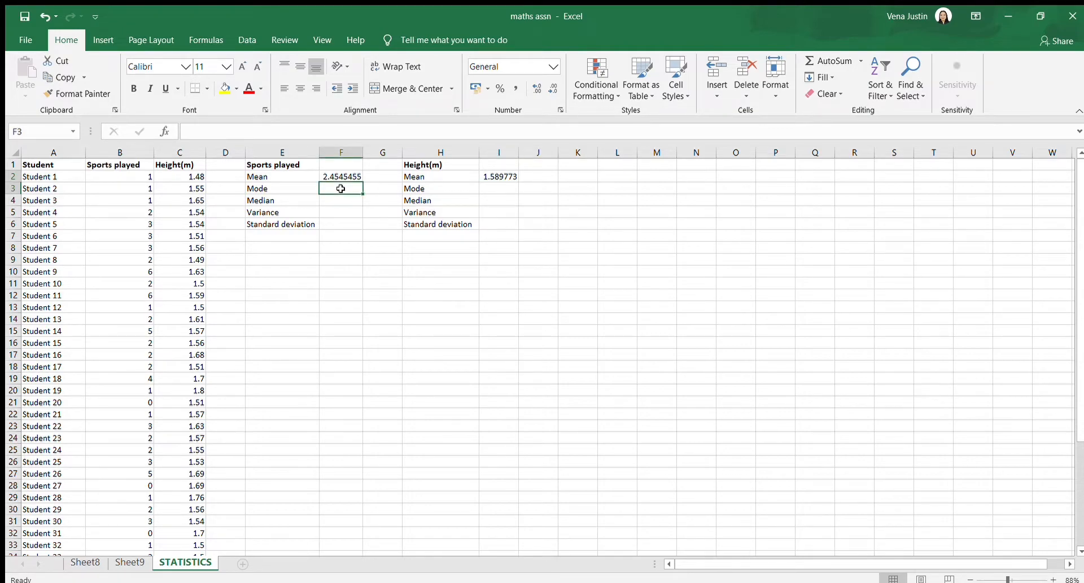
click(318, 136)
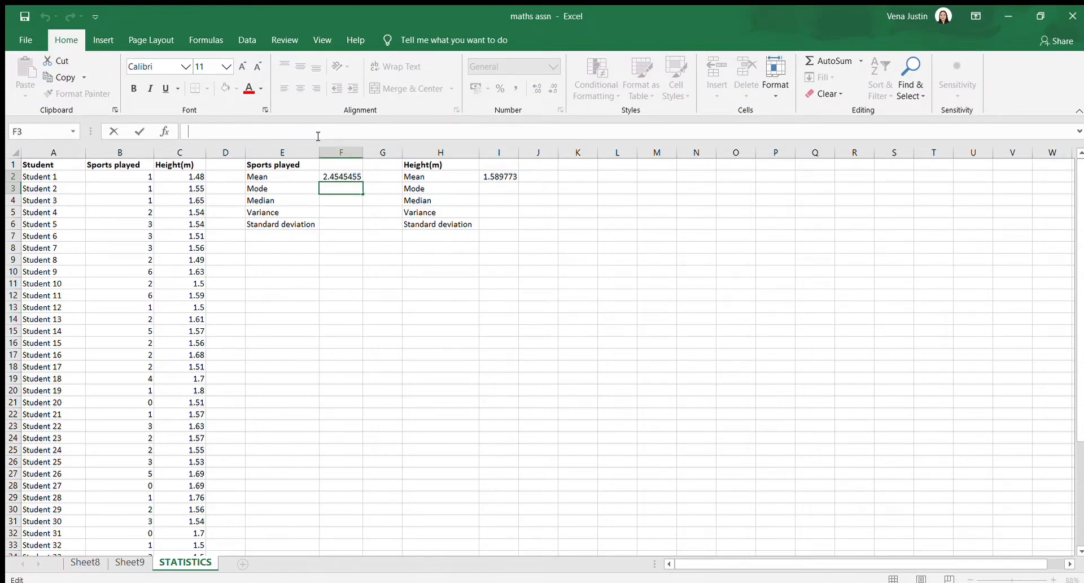
text(=mode()
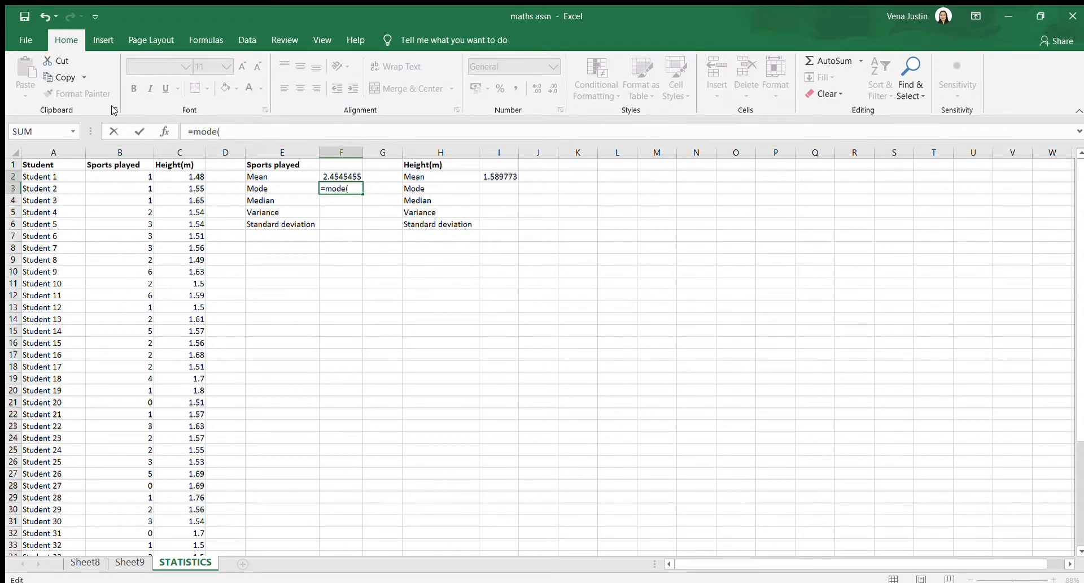
drag(127, 176, 124, 372)
key(Return)
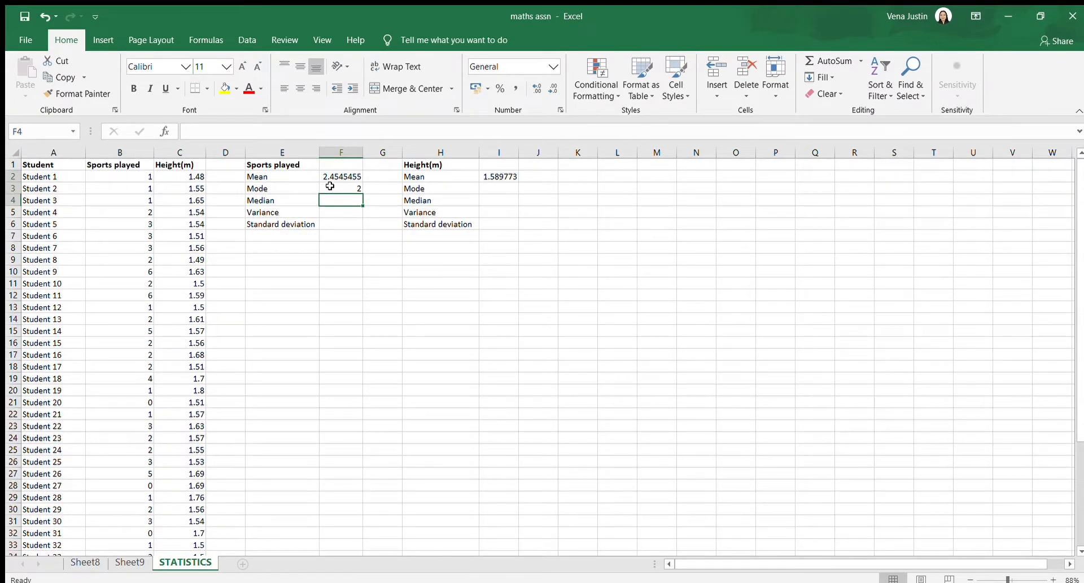
click(356, 187)
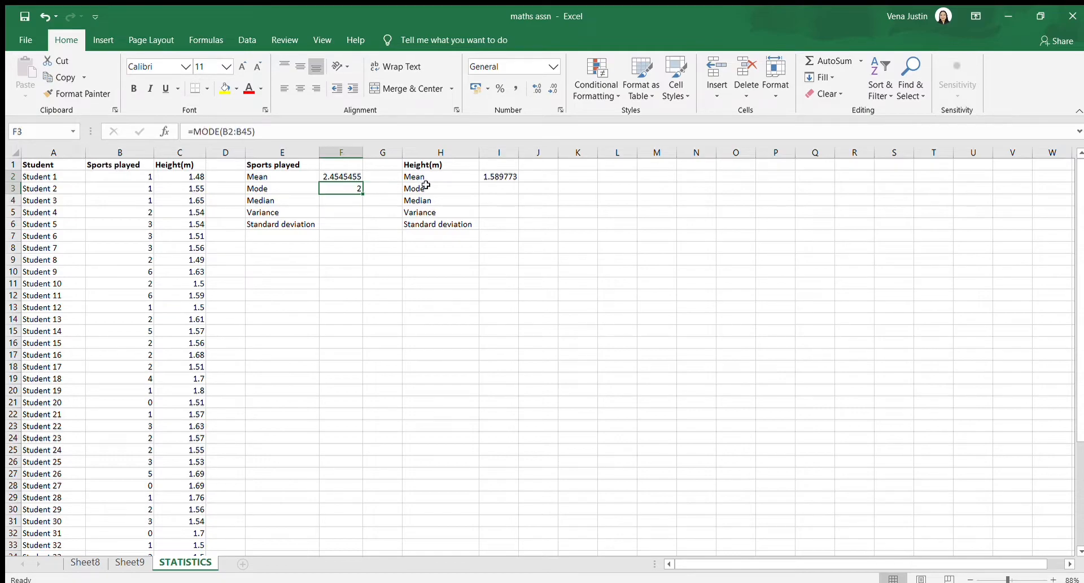
Calculate the Height(m) mode in cell I3 with the MODE function over C2:C45
click(487, 186)
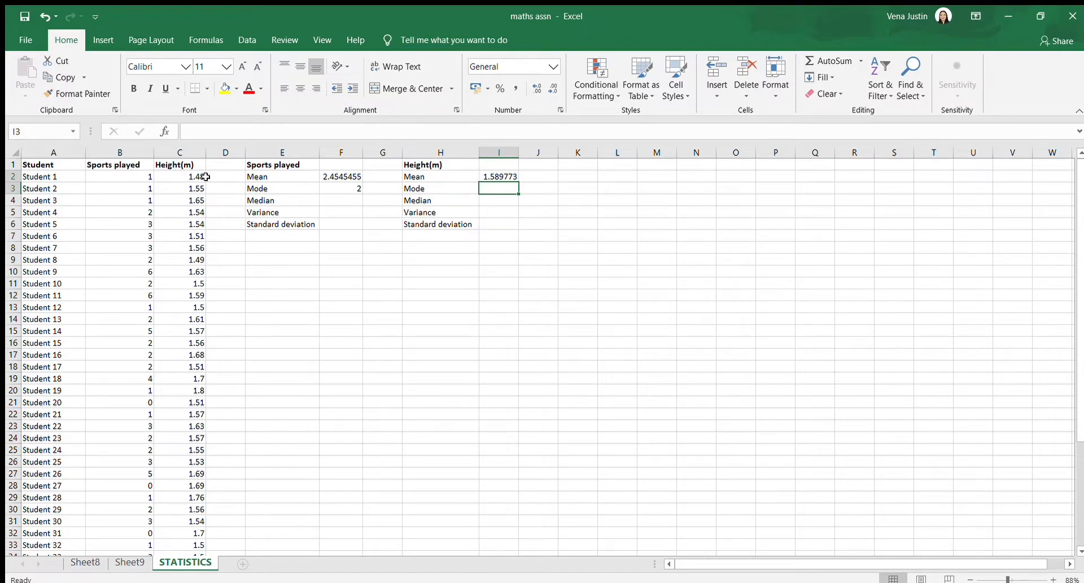
click(300, 129)
text(=)
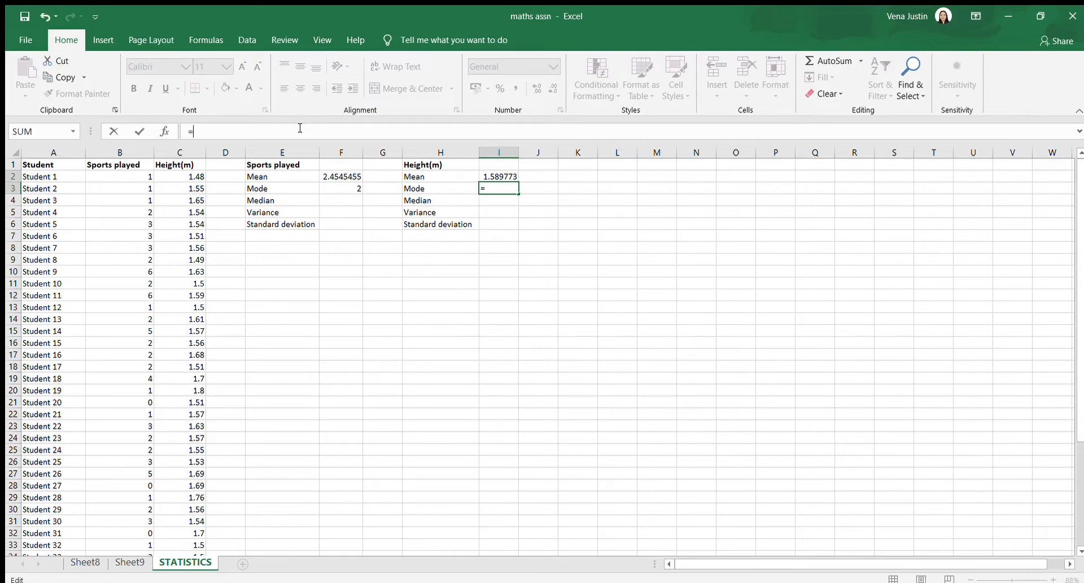
text(mode()
drag(199, 177, 188, 517)
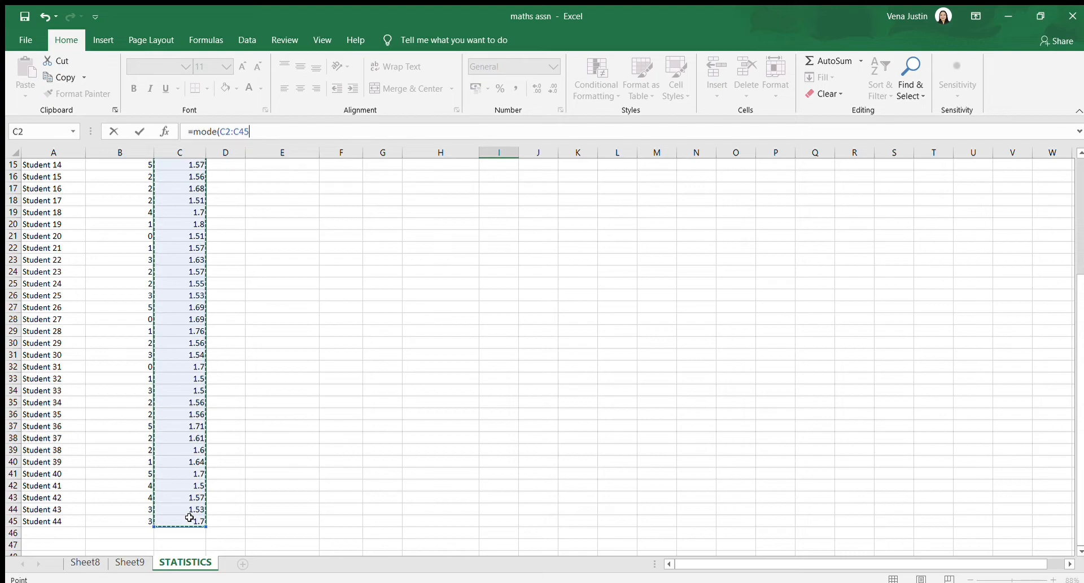
key(Escape)
scroll(429, 313, up, 1)
click(503, 187)
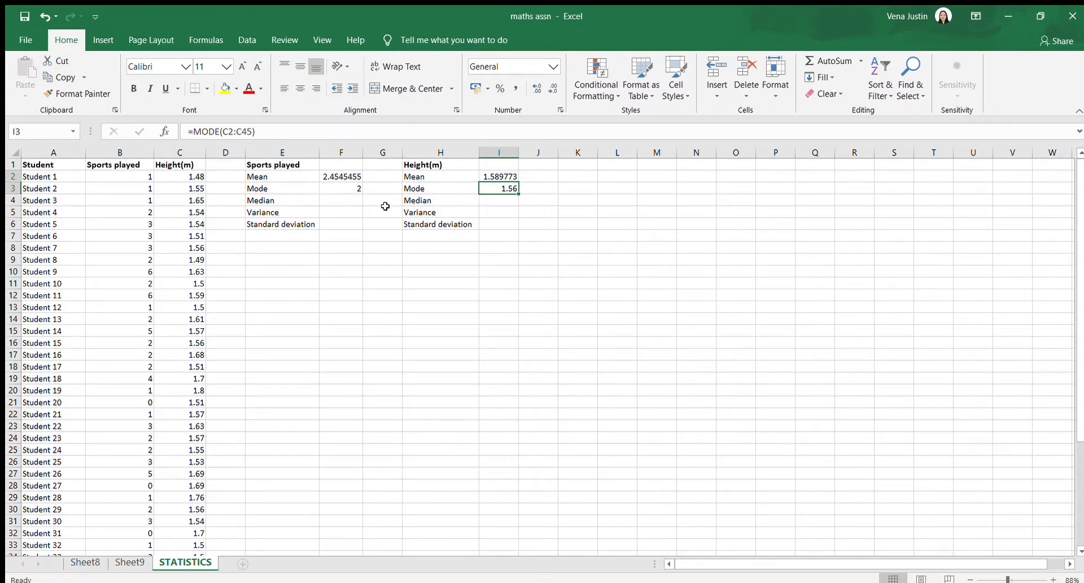
Calculate the Sports played median in cell F4 with the MEDIAN function over B2:B45
click(347, 202)
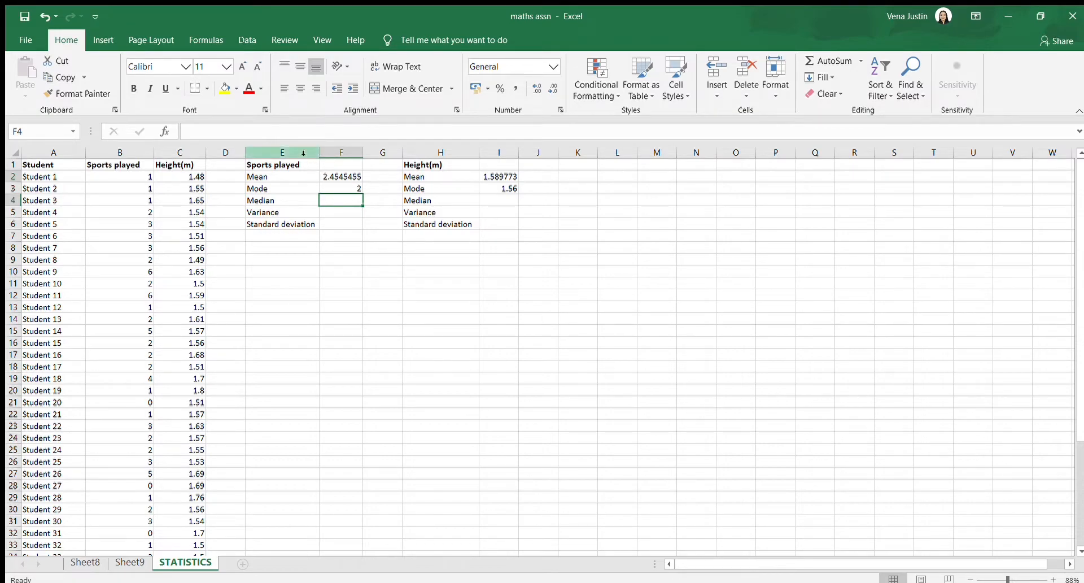
click(301, 136)
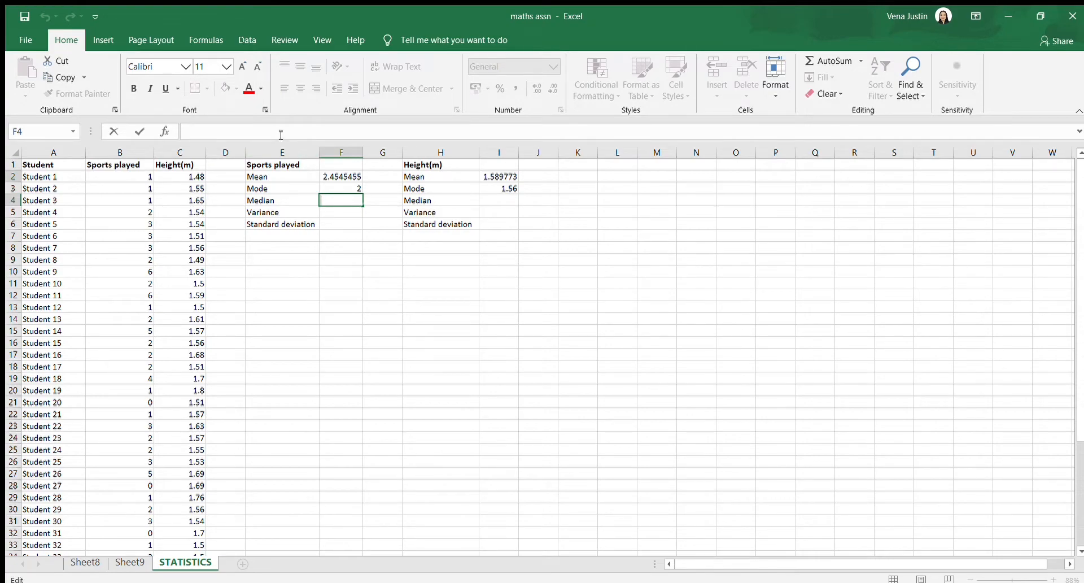
text(=)
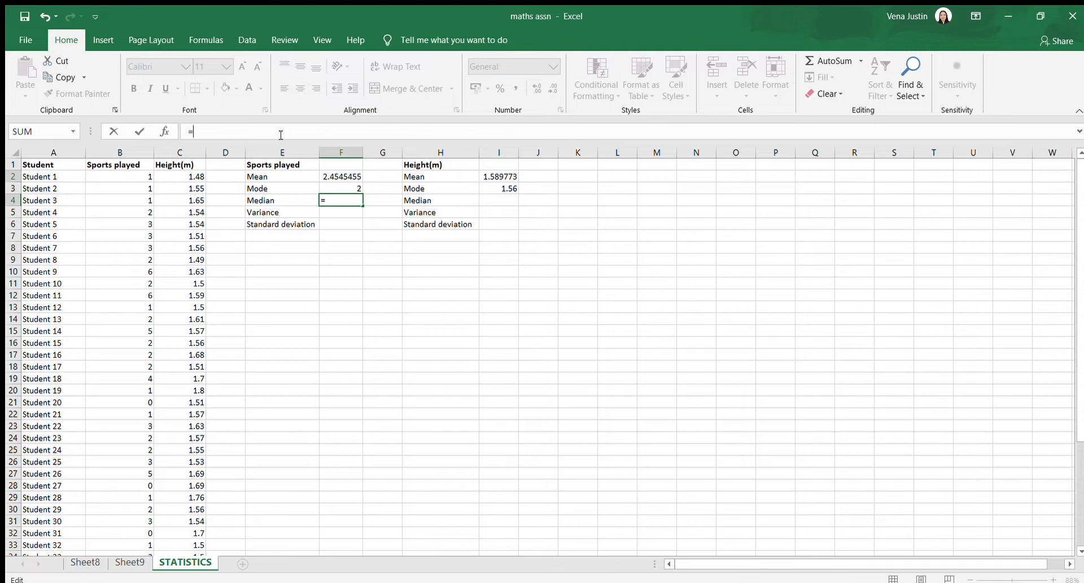
text(median()
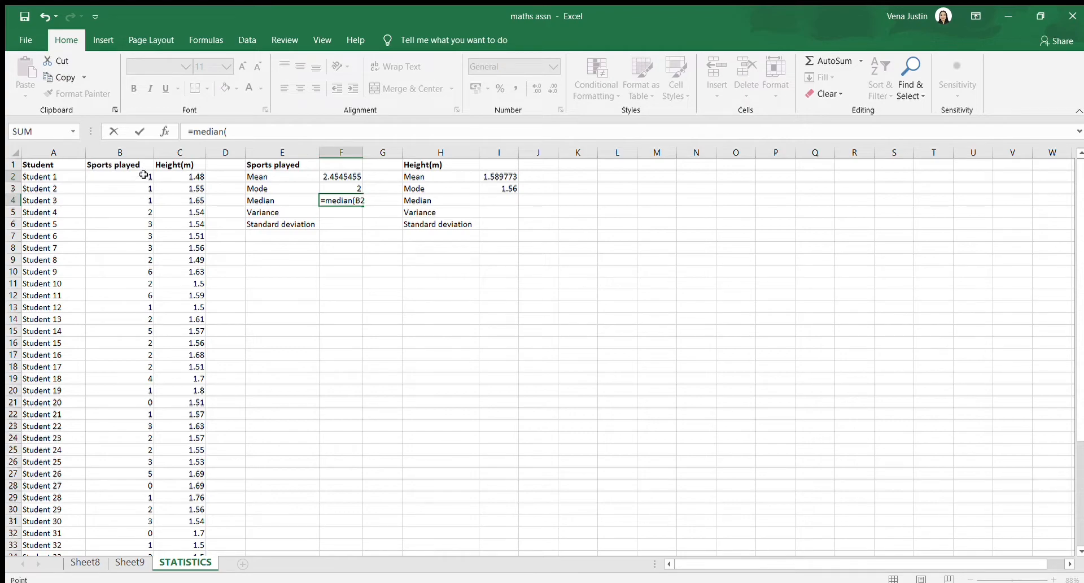
click(144, 178)
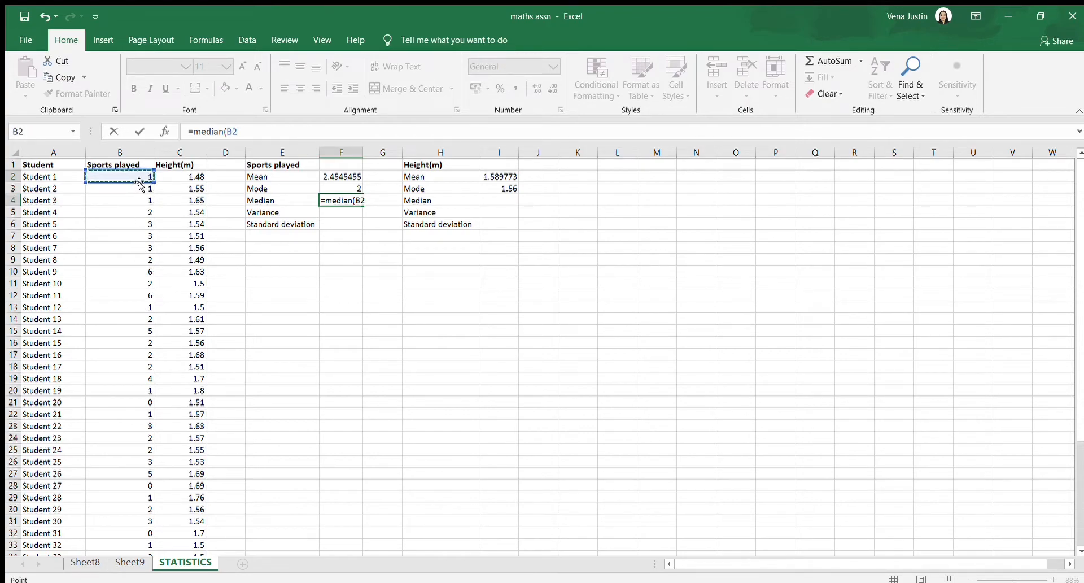
drag(140, 182, 138, 212)
mouse_move(137, 262)
mouse_down()
mouse_move(142, 545)
mouse_move(147, 502)
mouse_up()
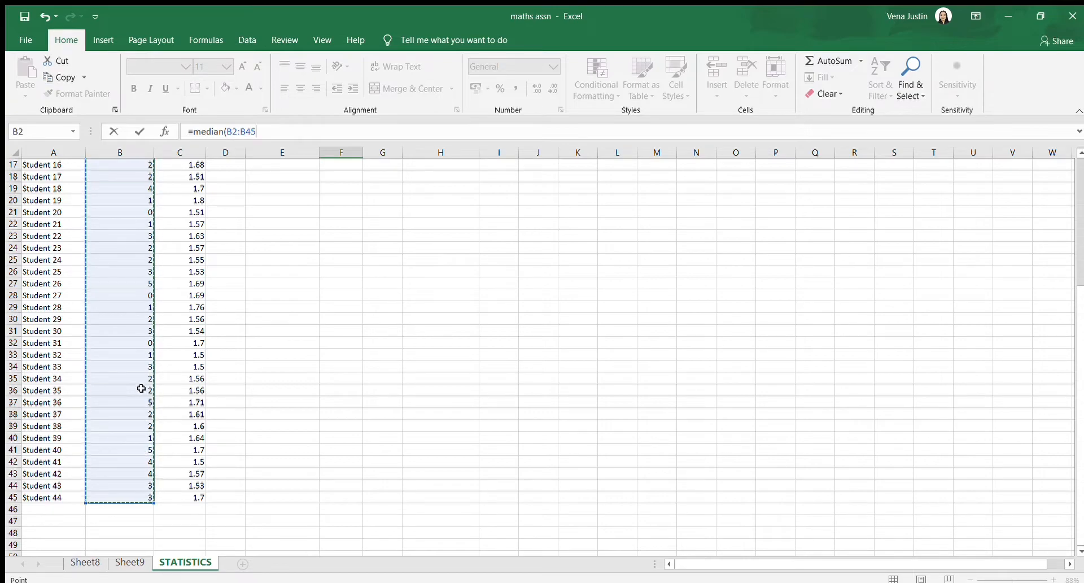
key(Return)
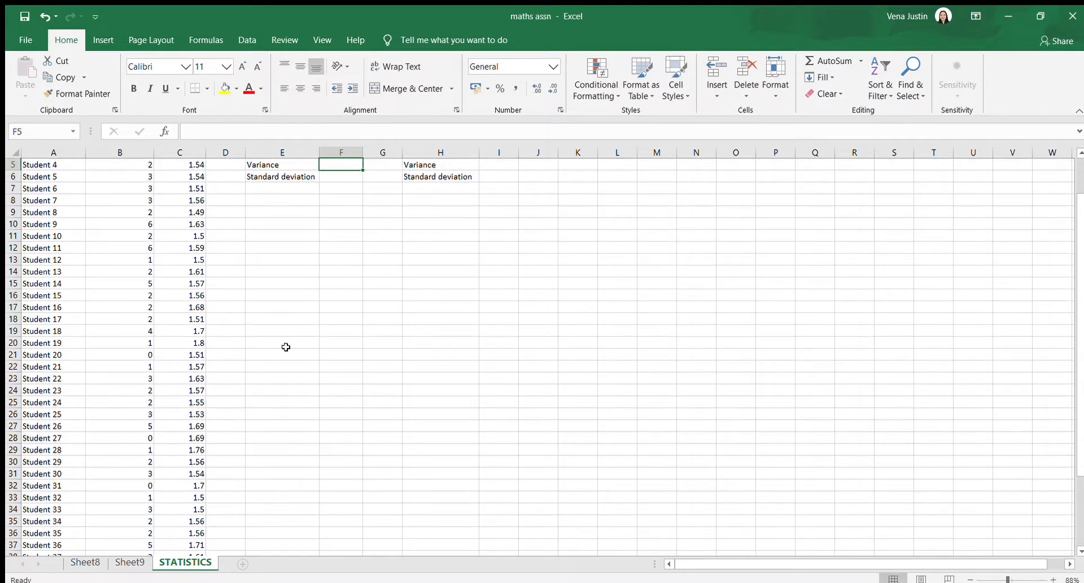
scroll(395, 265, up, 2)
Calculate the Height(m) median in cell I4 with the MEDIAN function over the Height(m) values in column C
click(500, 198)
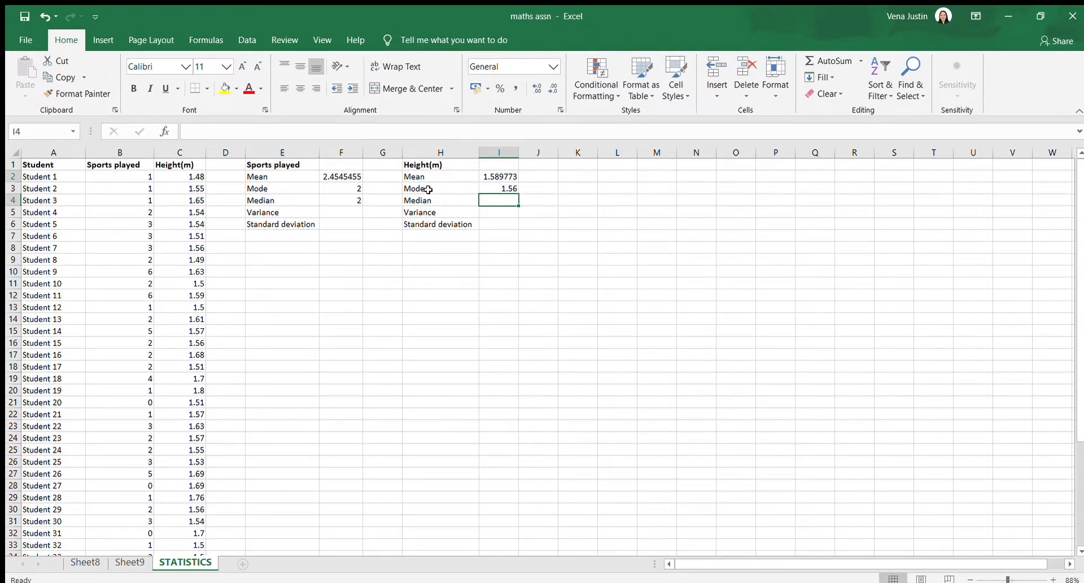
click(303, 131)
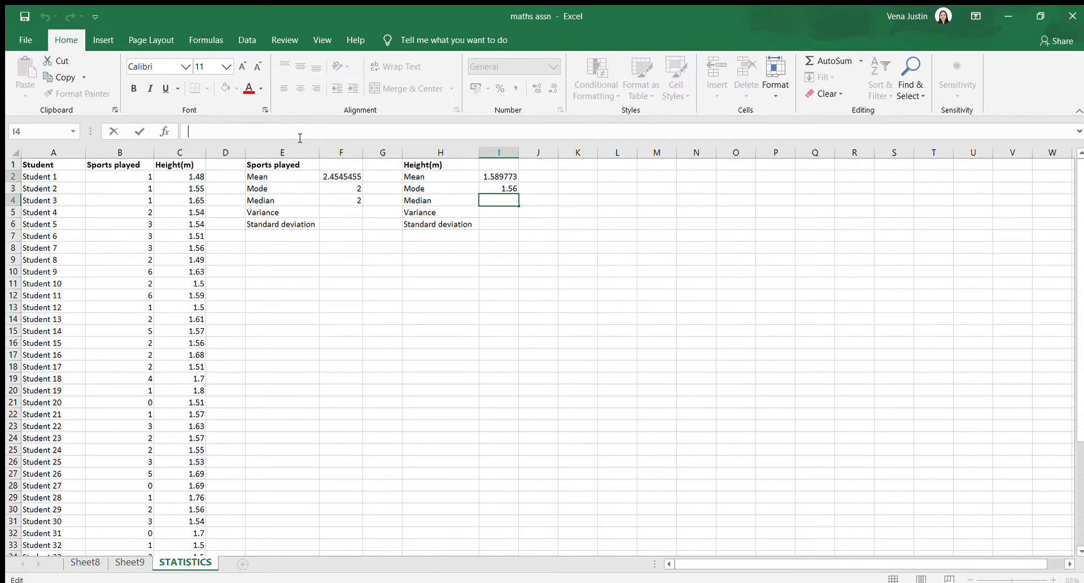
text(=)
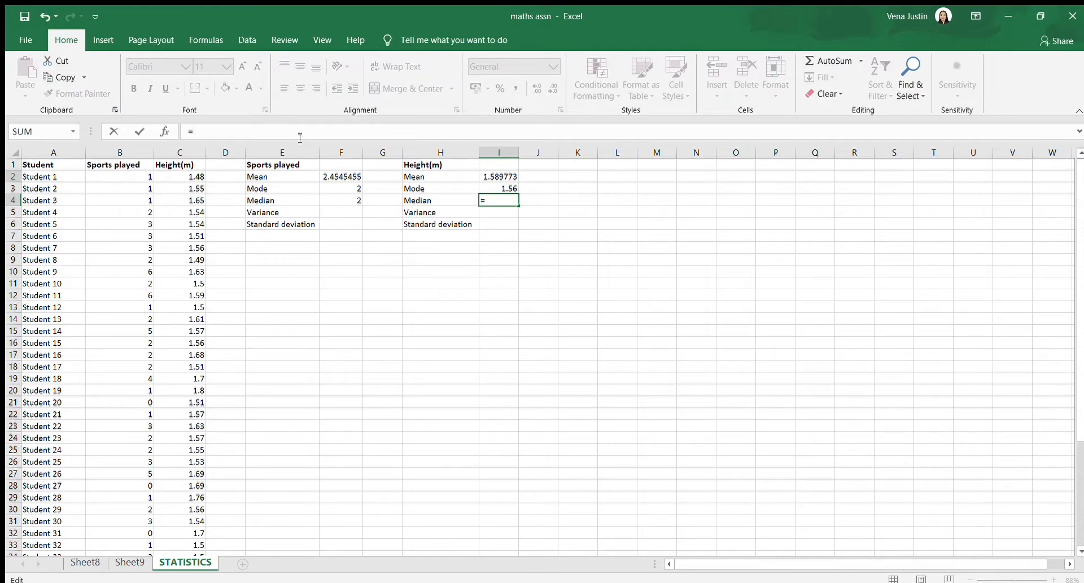
text(median()
drag(175, 176, 197, 519)
key(Return)
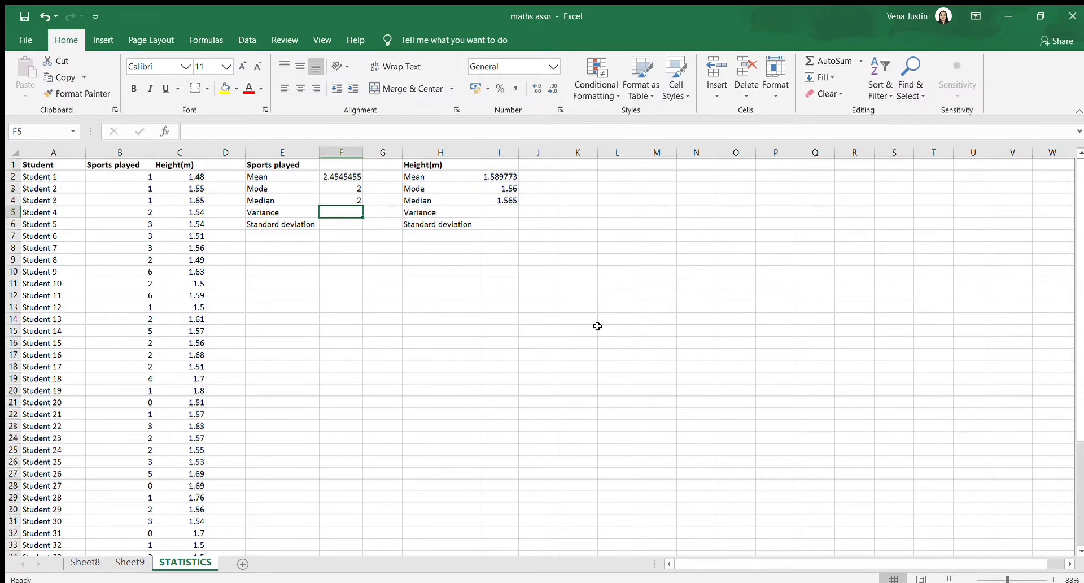
Calculate the Sports played sample variance in cell F5 with the VAR.S function over B2:B45
click(237, 129)
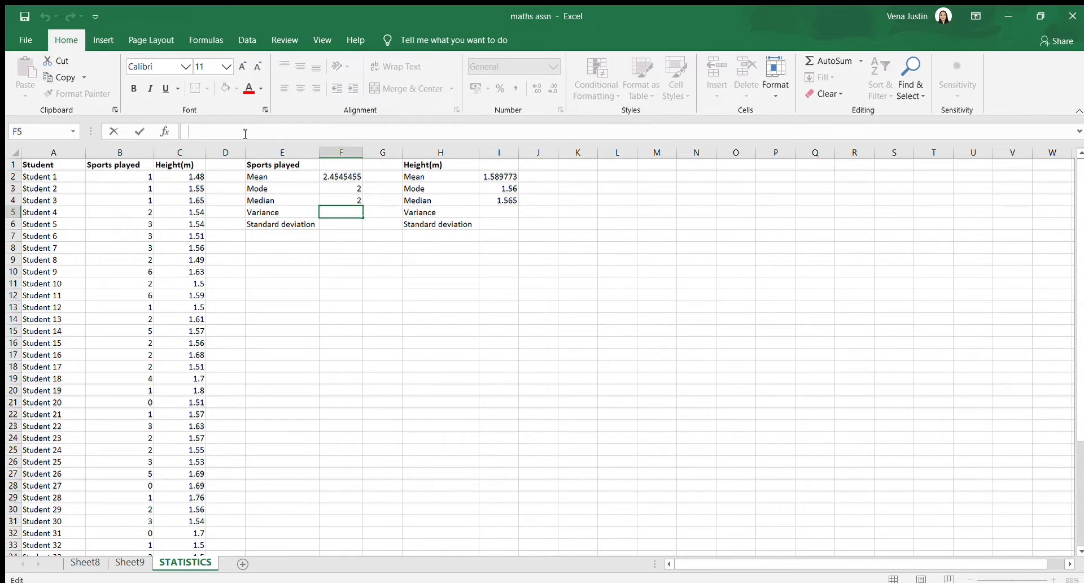
text(=var.s)
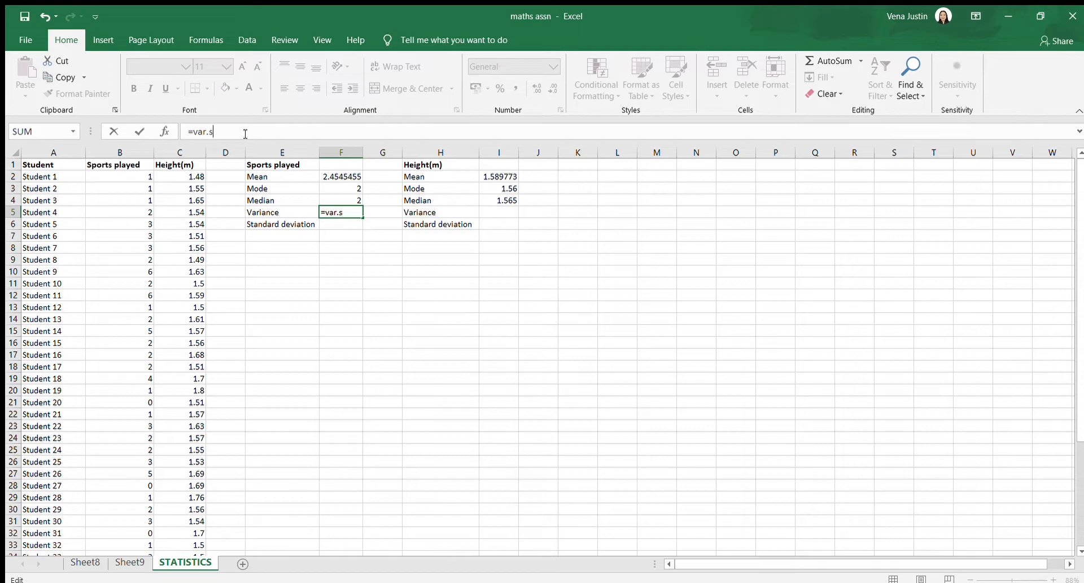
text(()
drag(126, 177, 126, 539)
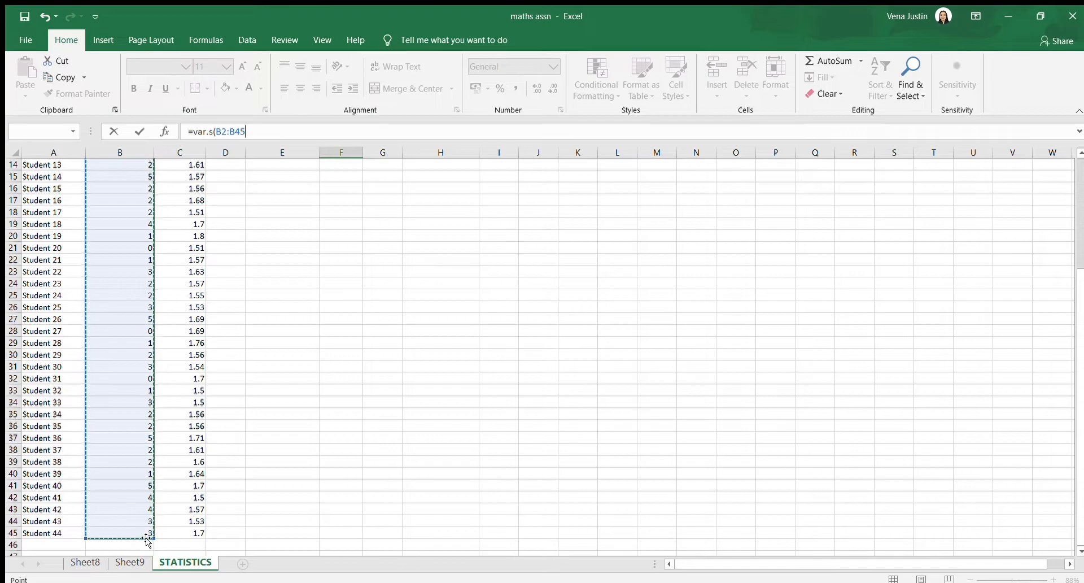
key(Escape)
scroll(261, 418, up, 2)
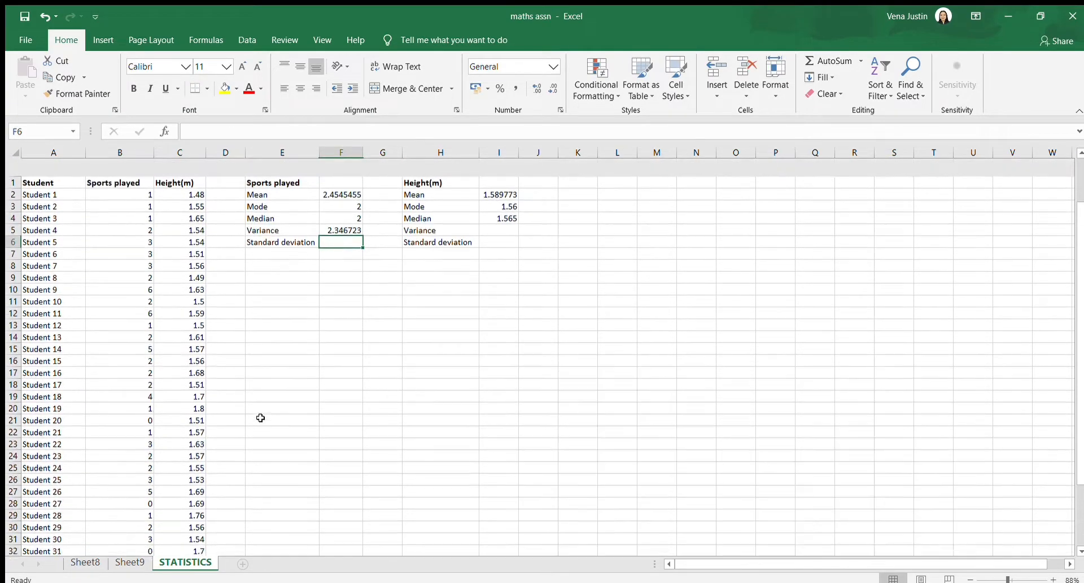
click(348, 208)
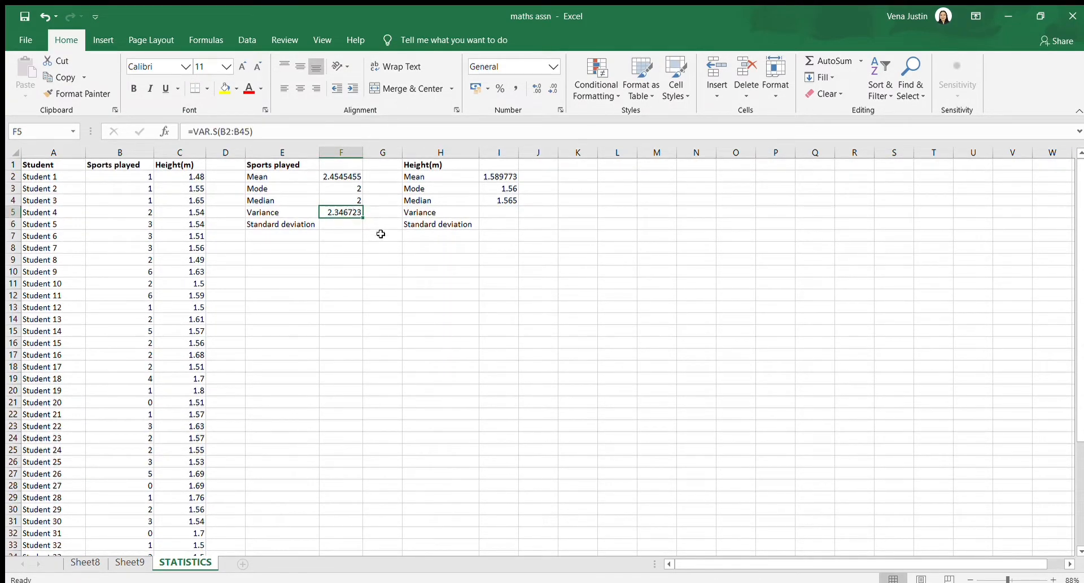
click(544, 287)
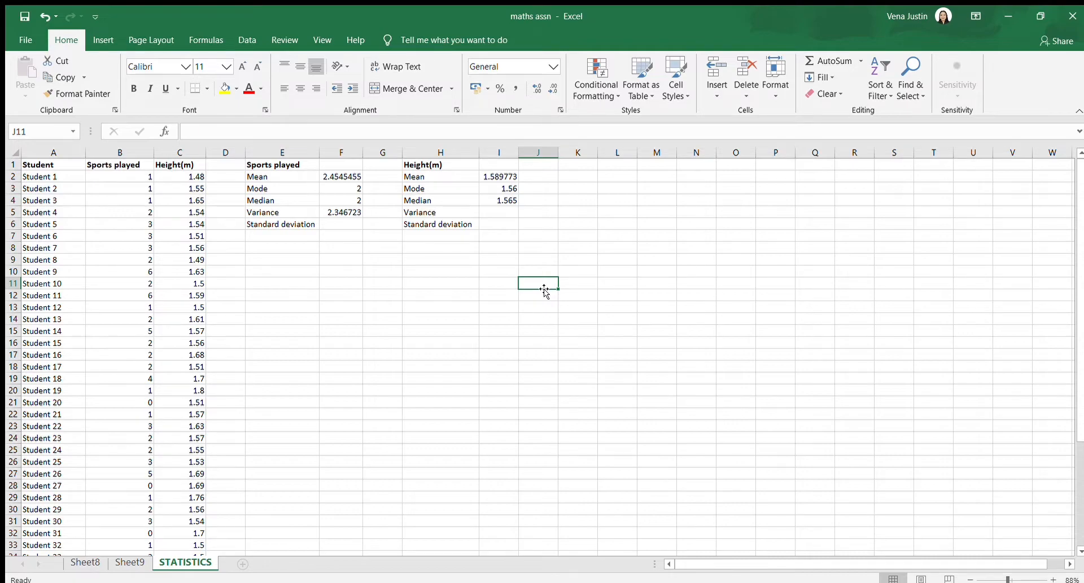
Calculate the Height(m) sample variance in cell I5 with the VAR.S function over C2:C45
click(507, 211)
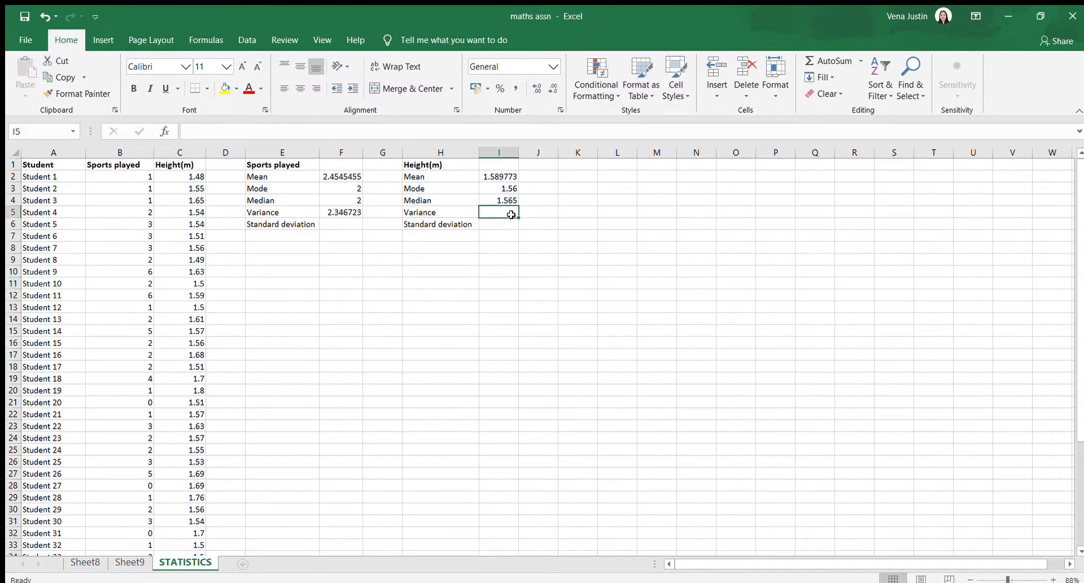
text(=)
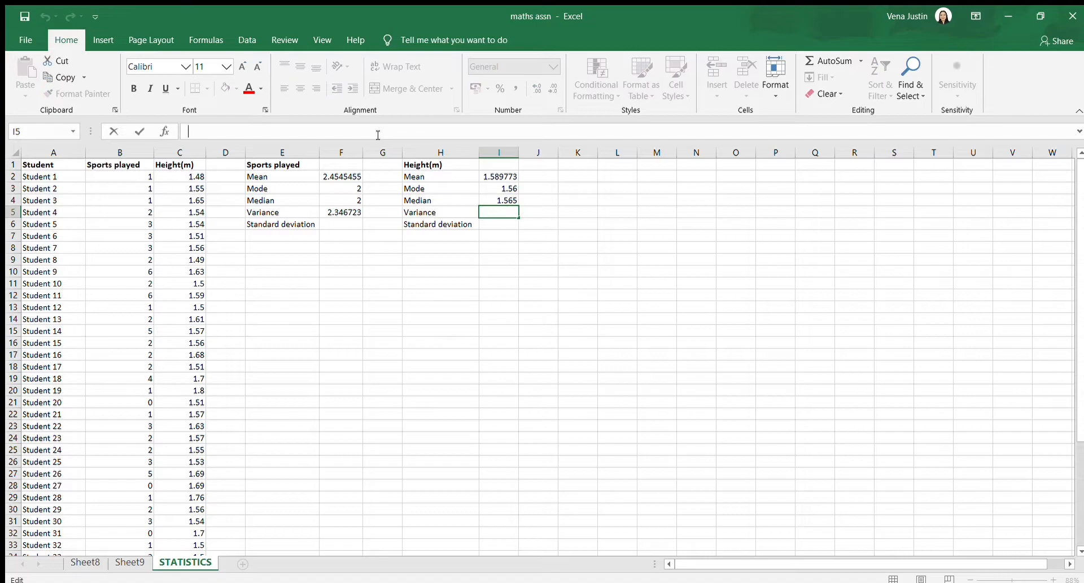
text(var.)
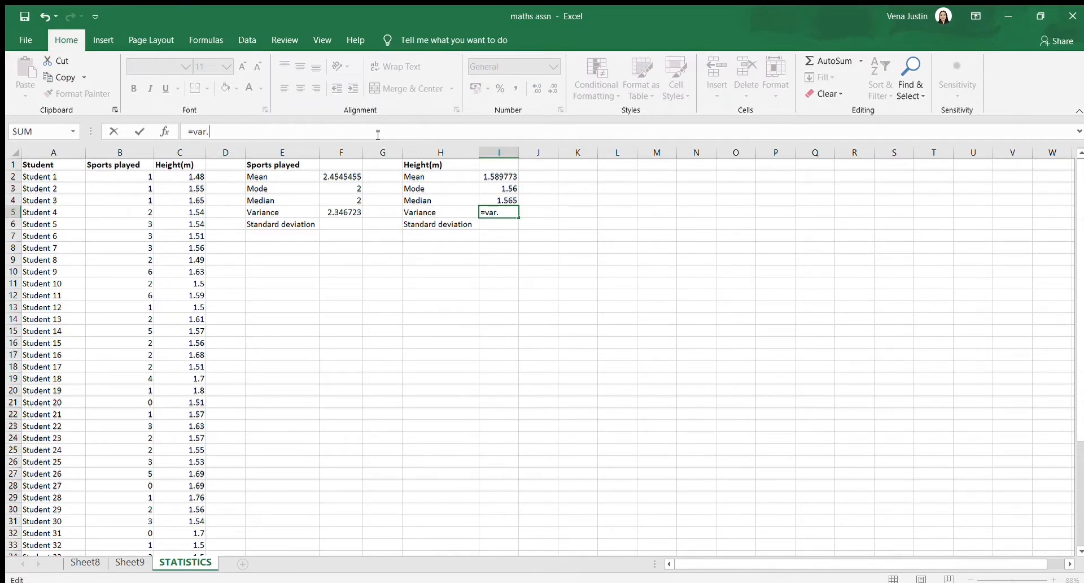
text(s()
click(199, 177)
drag(199, 177, 194, 520)
key(Return)
scroll(339, 412, up, 2)
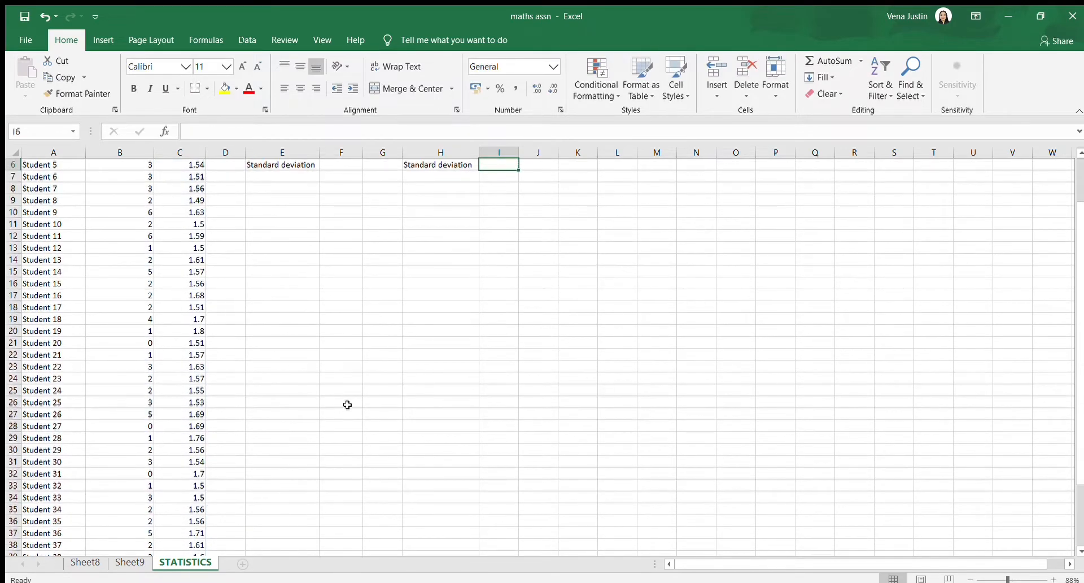
click(511, 212)
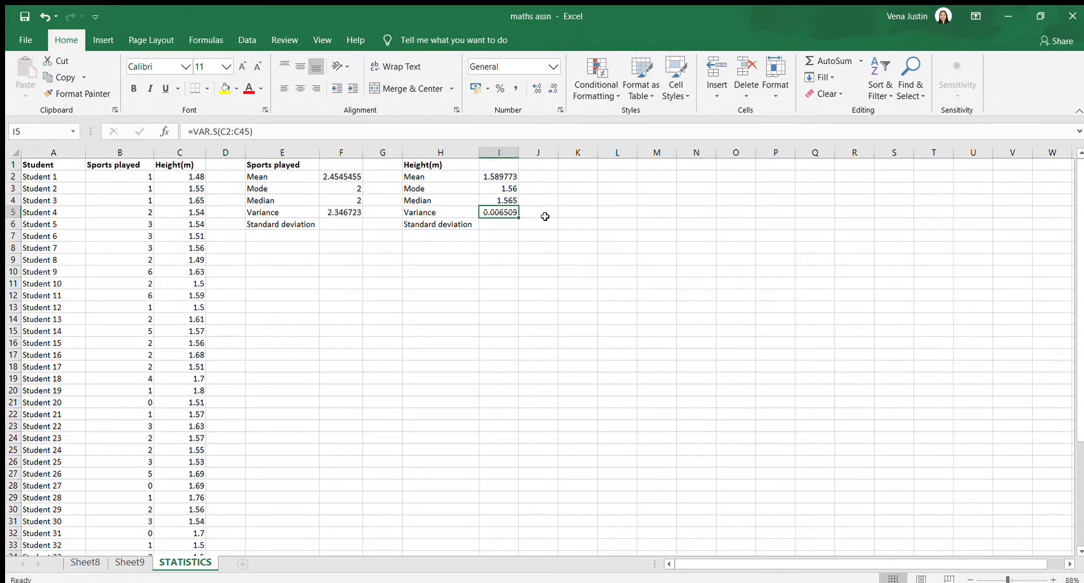
Calculate the Sports played sample standard deviation in cell F6 with the STDEV.S function over the Sports played values in column B
scroll(487, 253, up, 2)
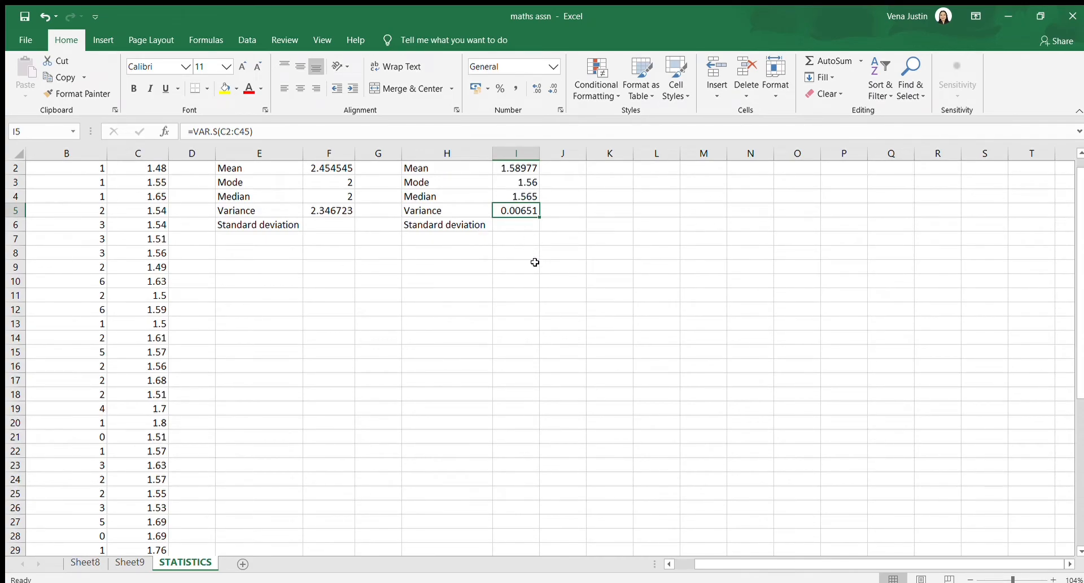
scroll(451, 276, up, 1)
click(315, 239)
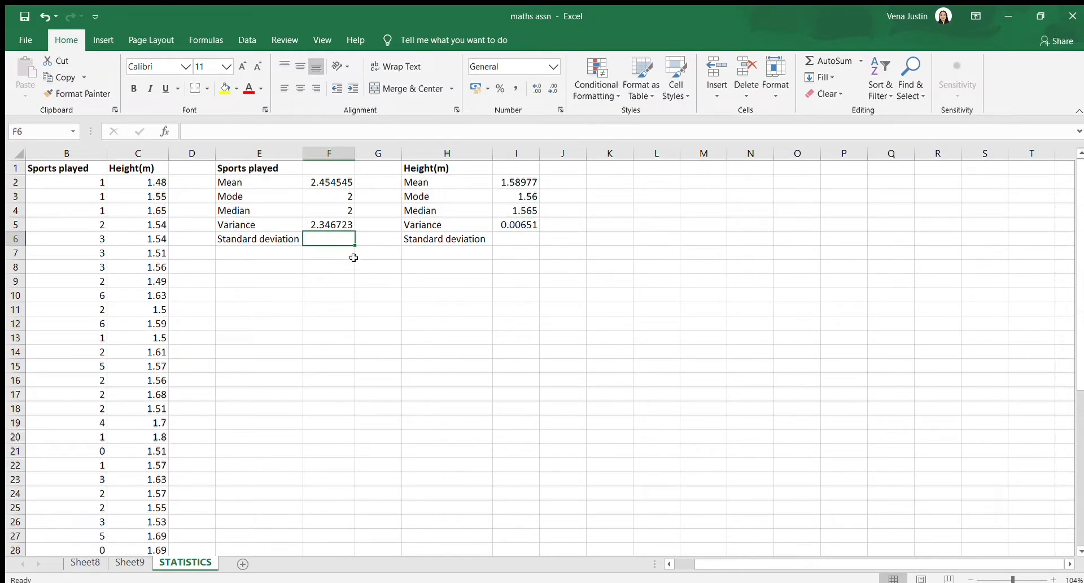
click(292, 132)
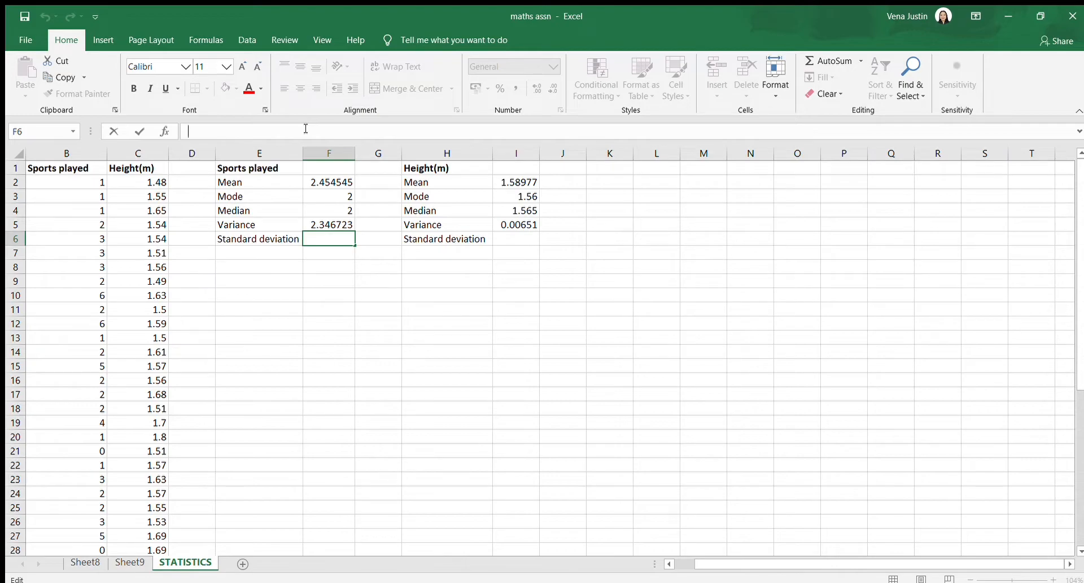
text(=)
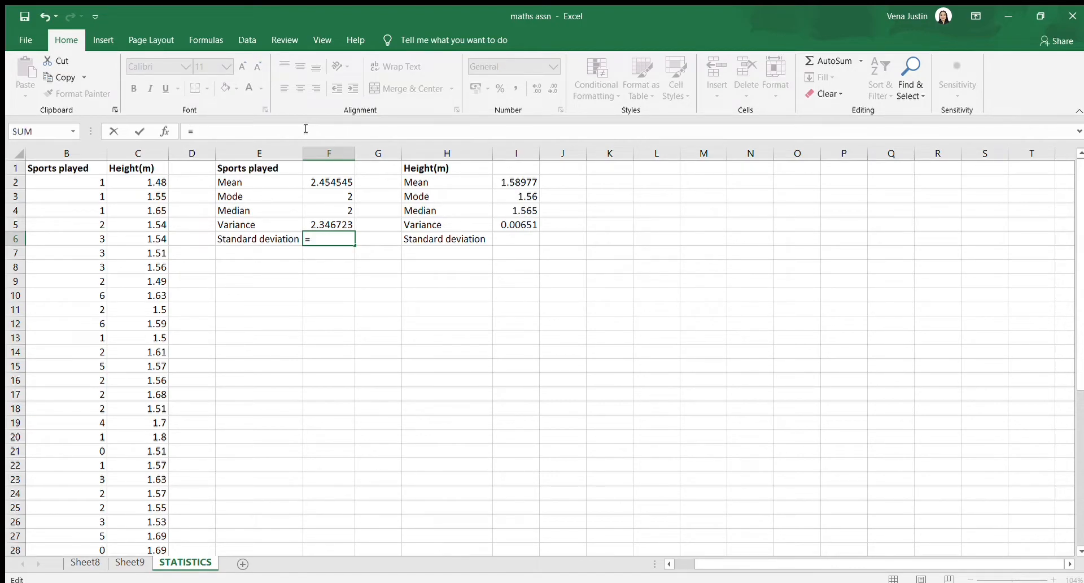
text(stdev.s()
drag(83, 189, 95, 507)
key(Return)
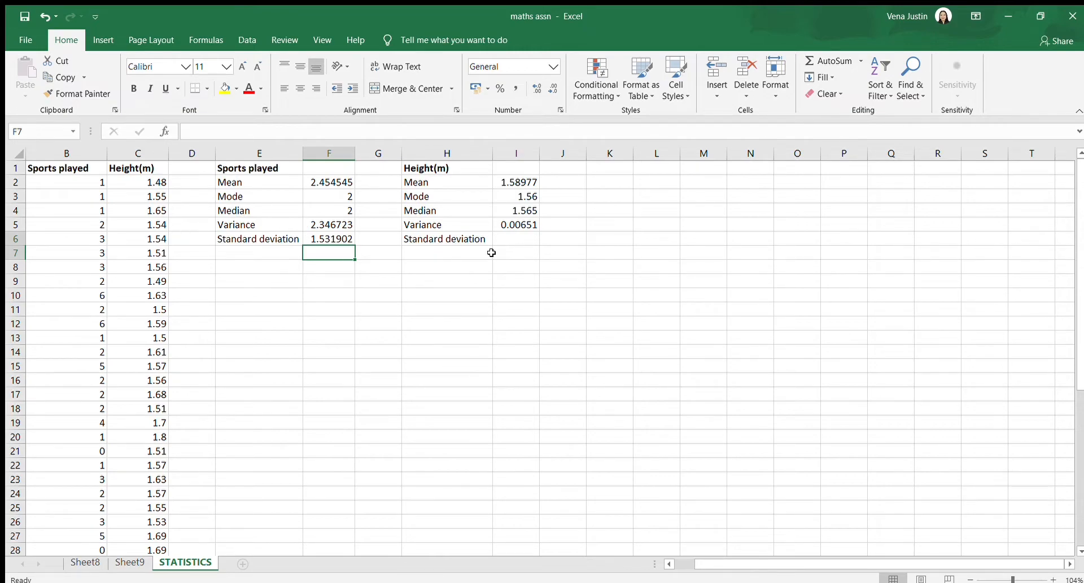
Calculate the Height(m) sample standard deviation in cell I6 with the STDEV.S function over the Height(m) values in column C
click(522, 237)
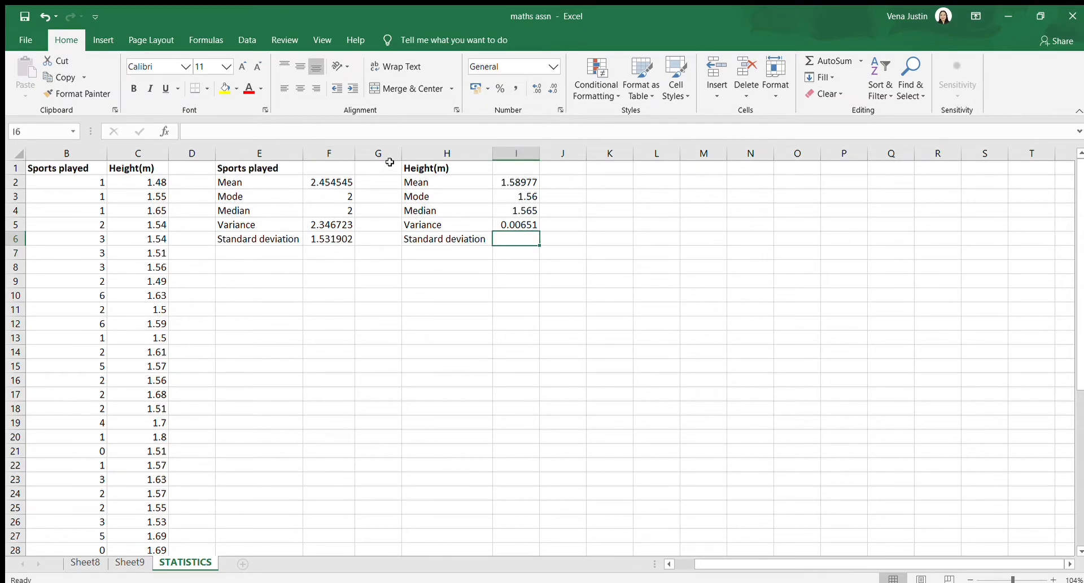
click(375, 128)
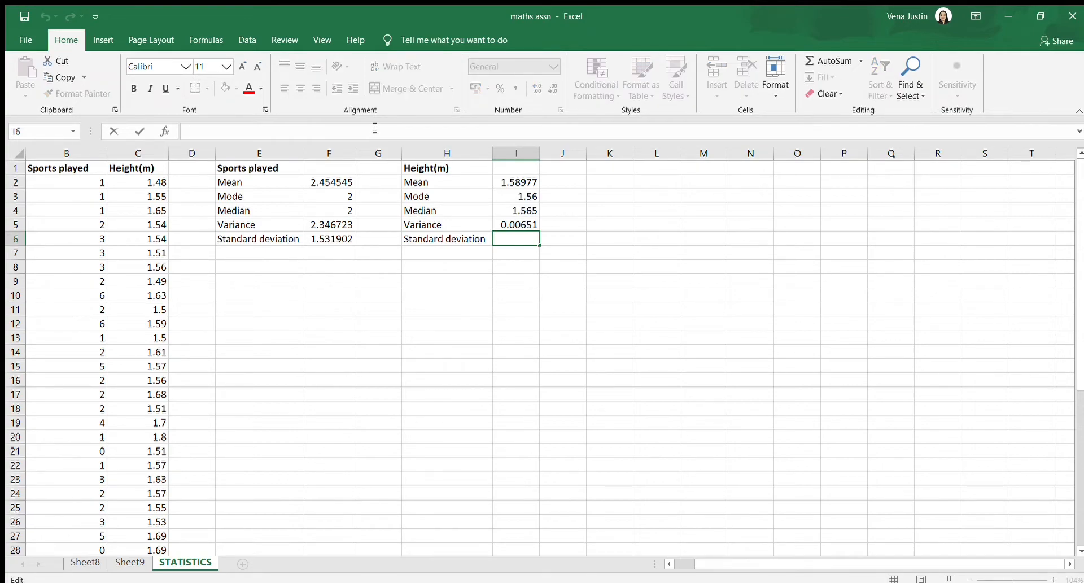
text(=)
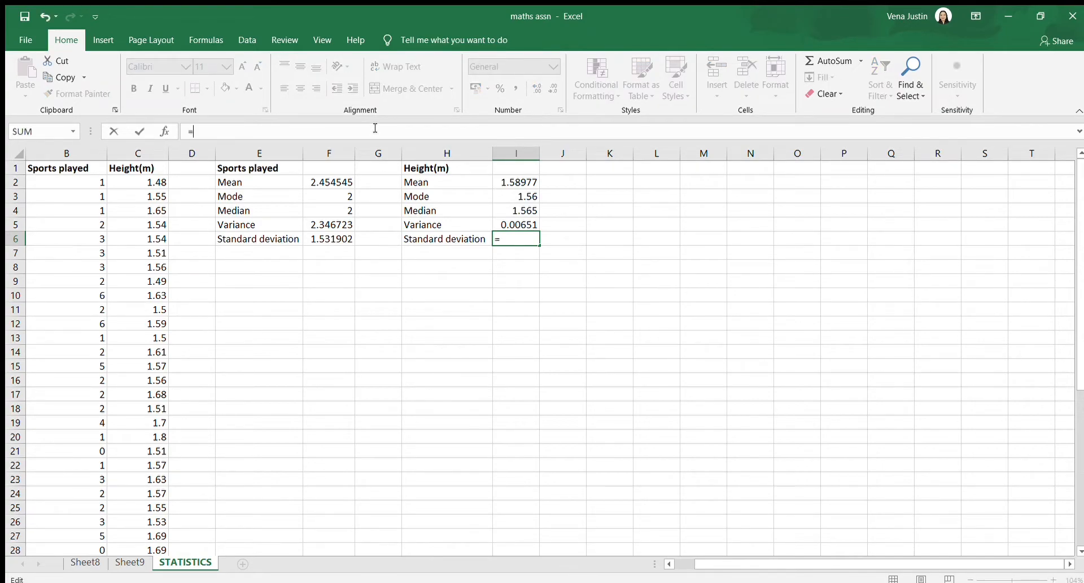
text(stdev.s()
drag(157, 182, 160, 503)
key(Return)
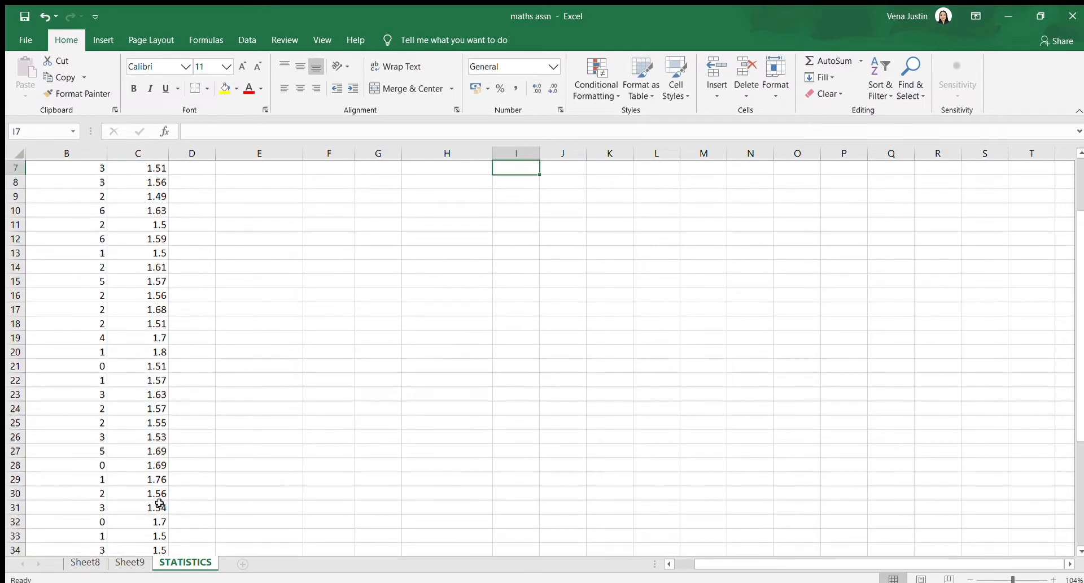
scroll(273, 240, up, 1)
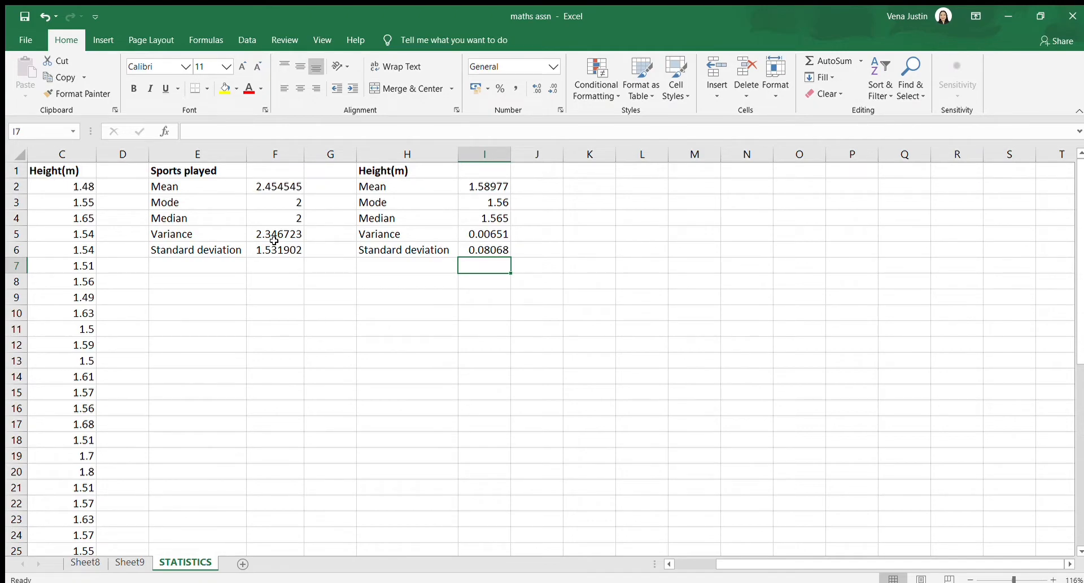
Insert a 2-D clustered column PivotChart from the height groups in A4:B10 on Sheet9 and place it beside the PivotTable
scroll(281, 266, left, 1)
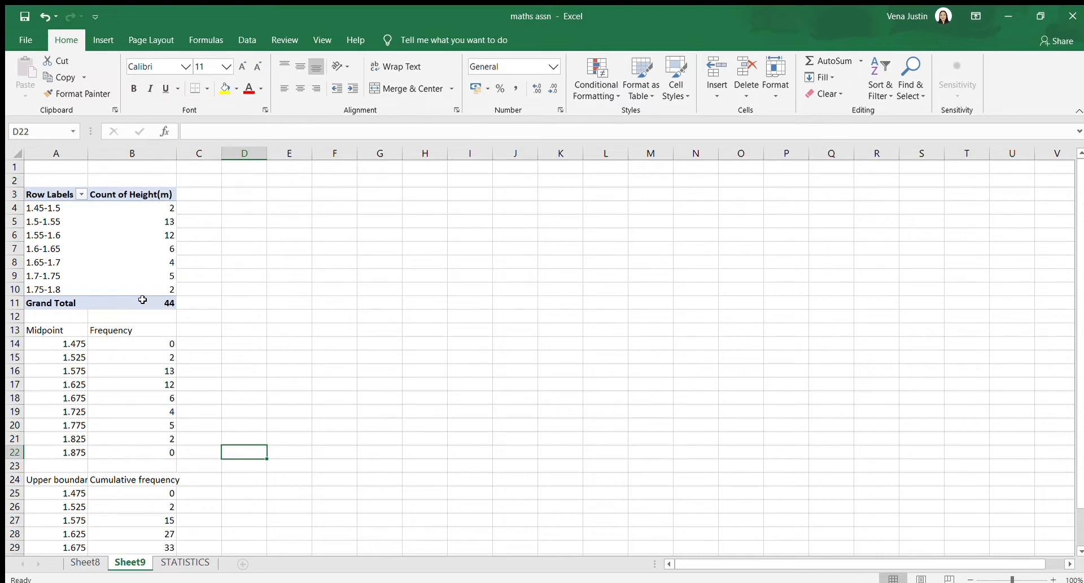
click(327, 280)
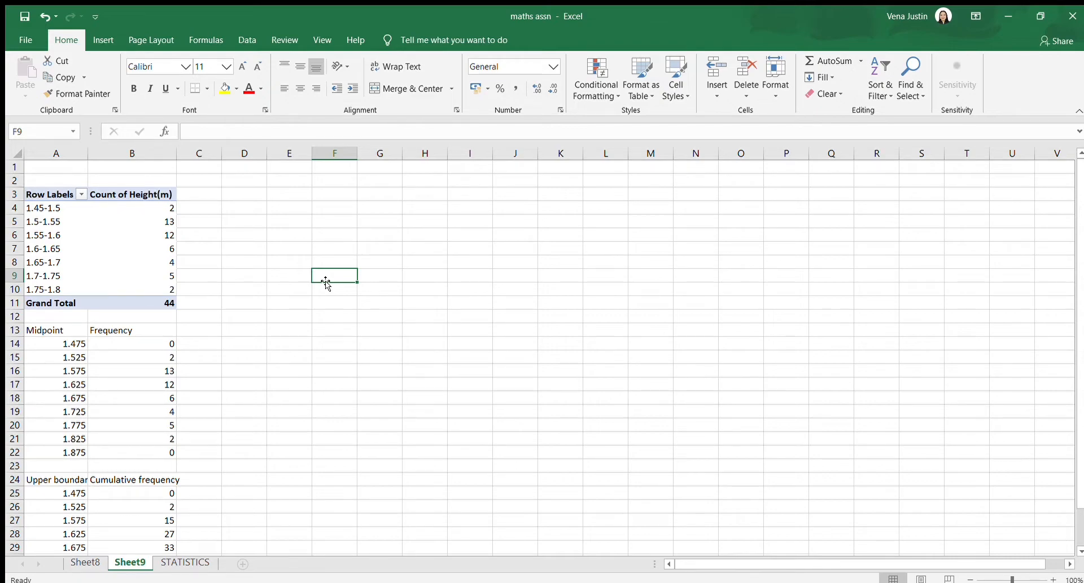
drag(71, 207, 145, 286)
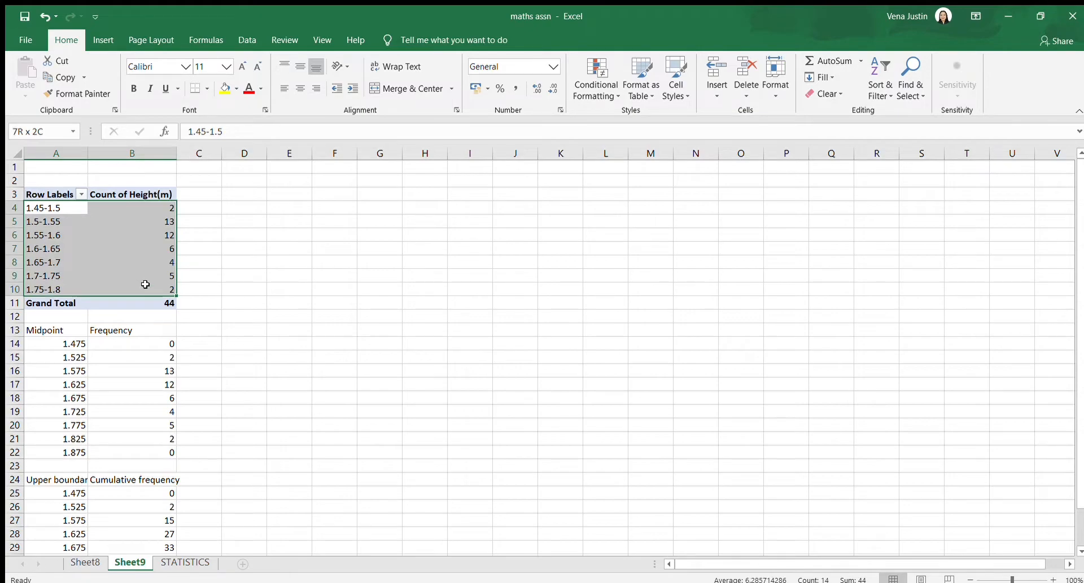
click(104, 40)
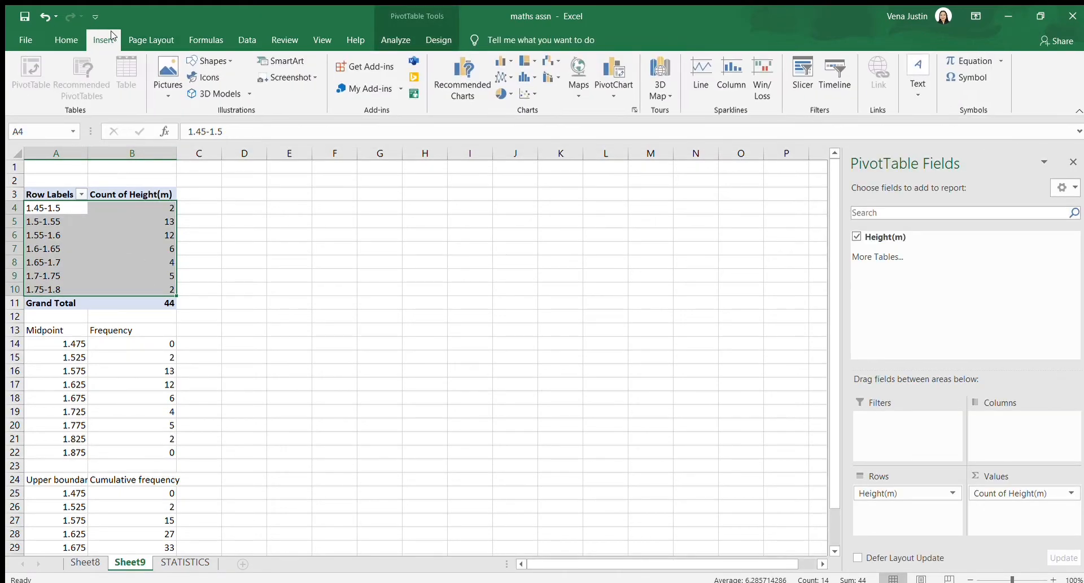
click(499, 62)
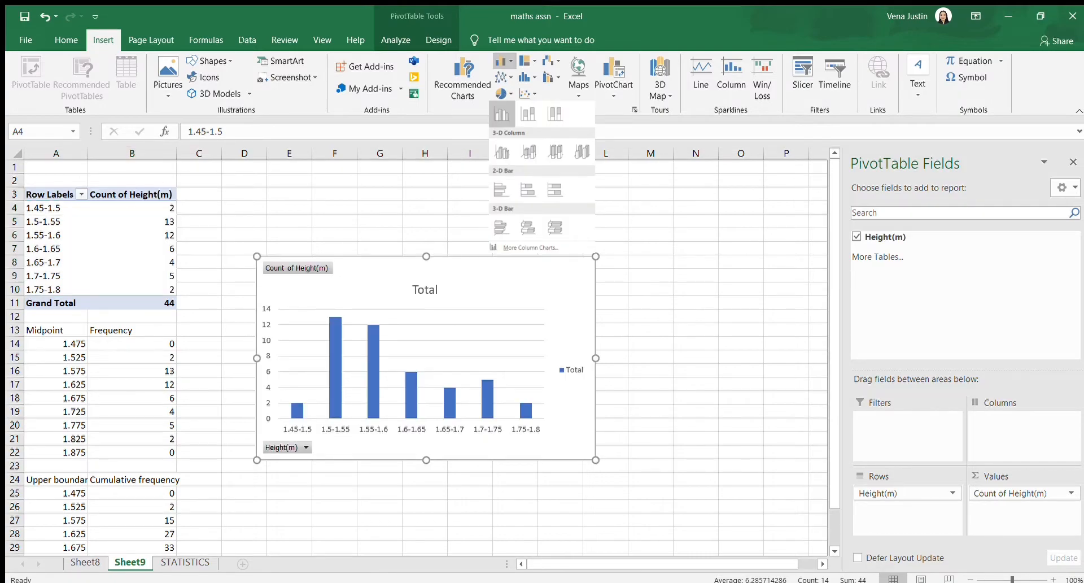
click(502, 114)
drag(471, 290, 512, 195)
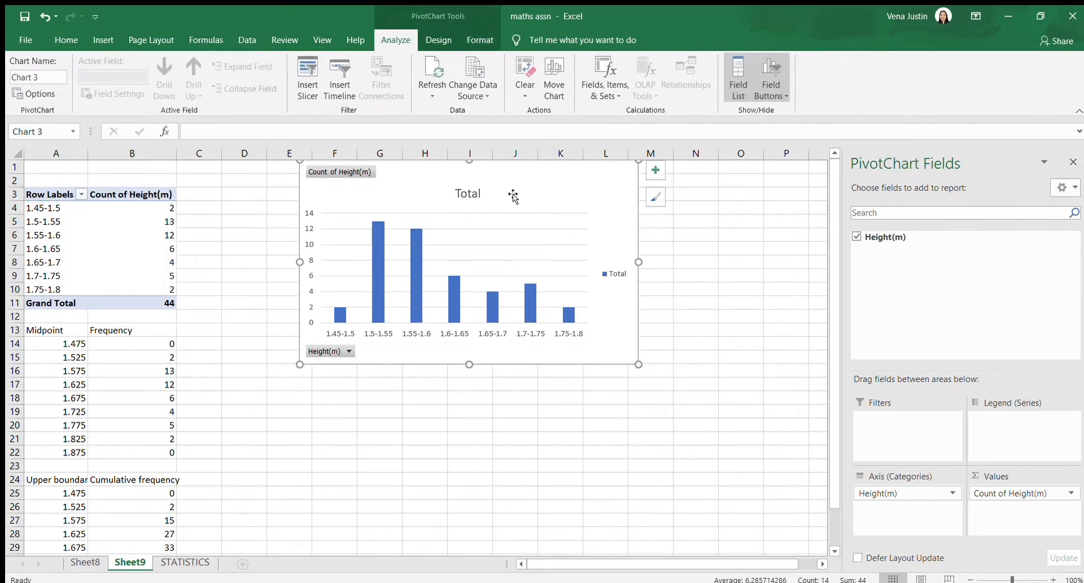
Change the height column chart's title to HISTOGRAM
double_click(474, 194)
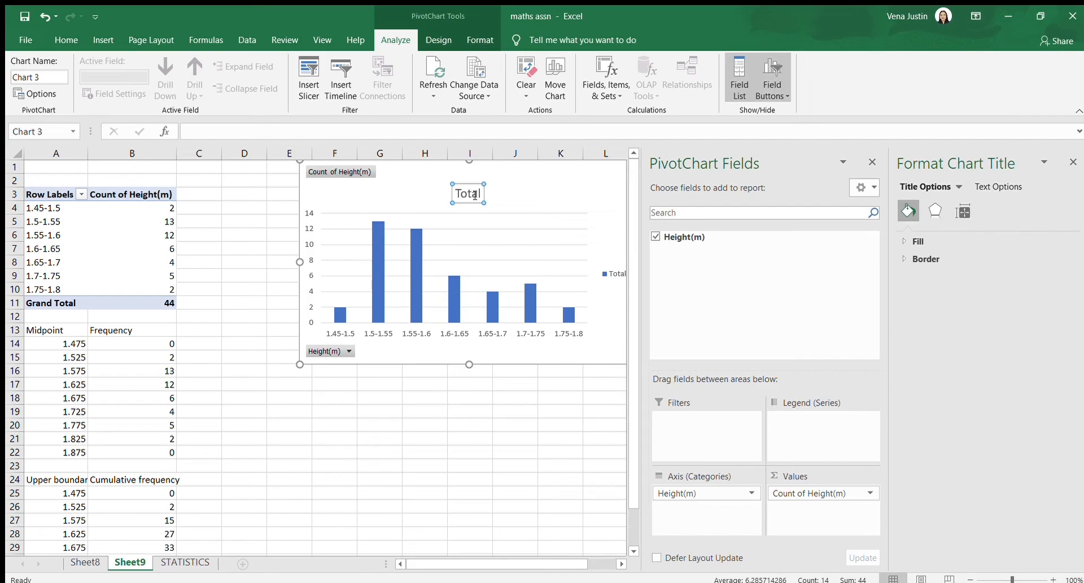
click(474, 195)
double_click(474, 194)
text(HISTOGRAM)
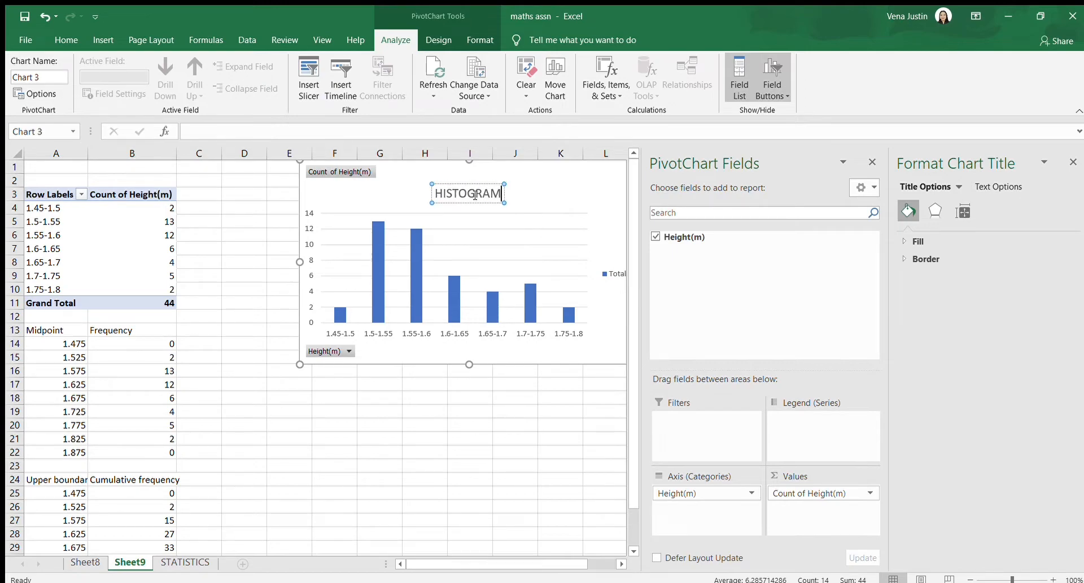
click(417, 407)
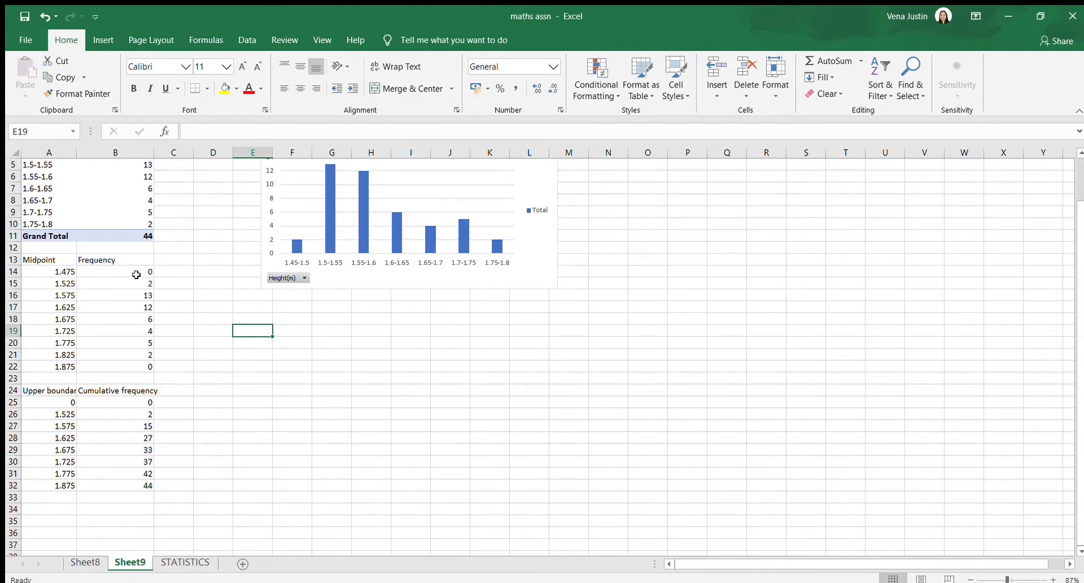
Insert a basic 2-D line chart from the Midpoint and Frequency data in A14:B22
scroll(118, 273, up, 1)
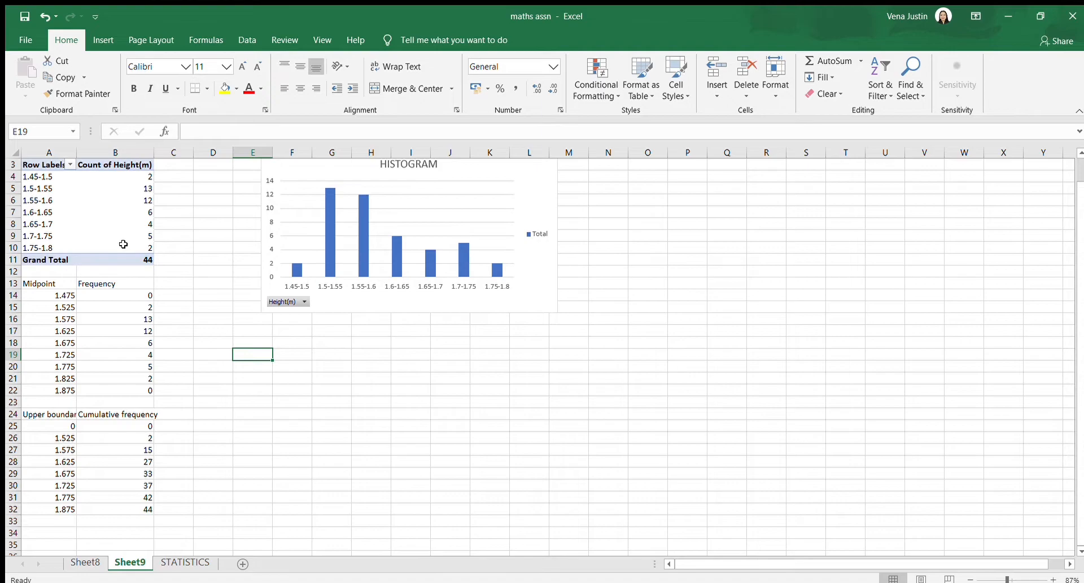
click(68, 305)
click(68, 293)
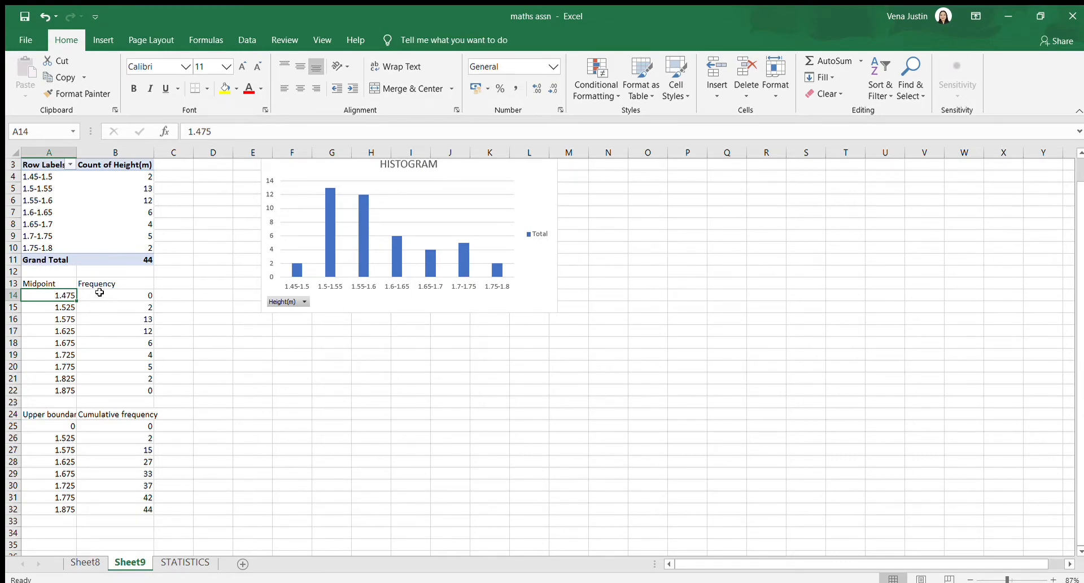
drag(62, 292, 145, 387)
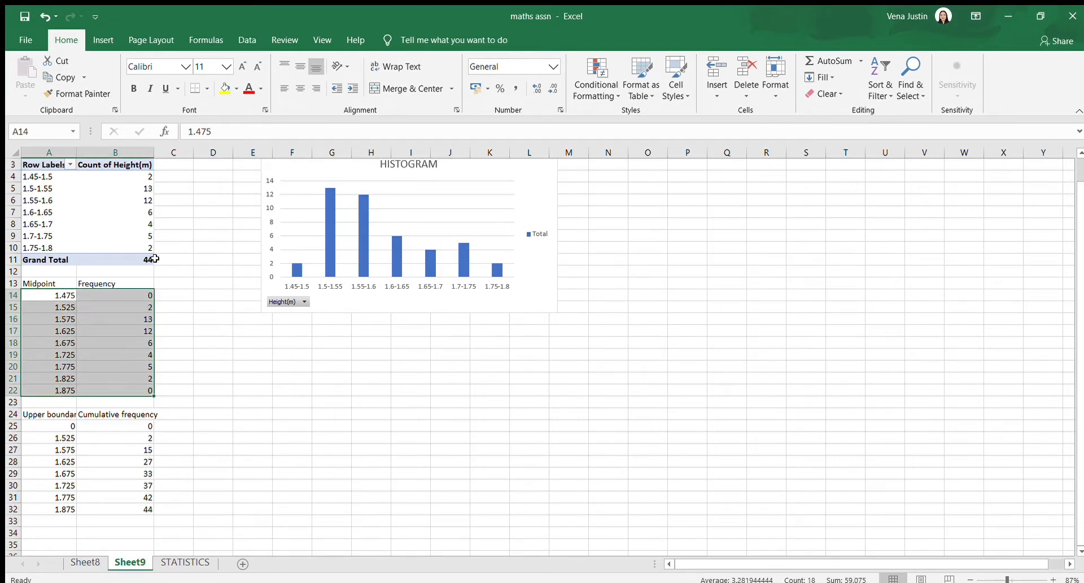
click(109, 42)
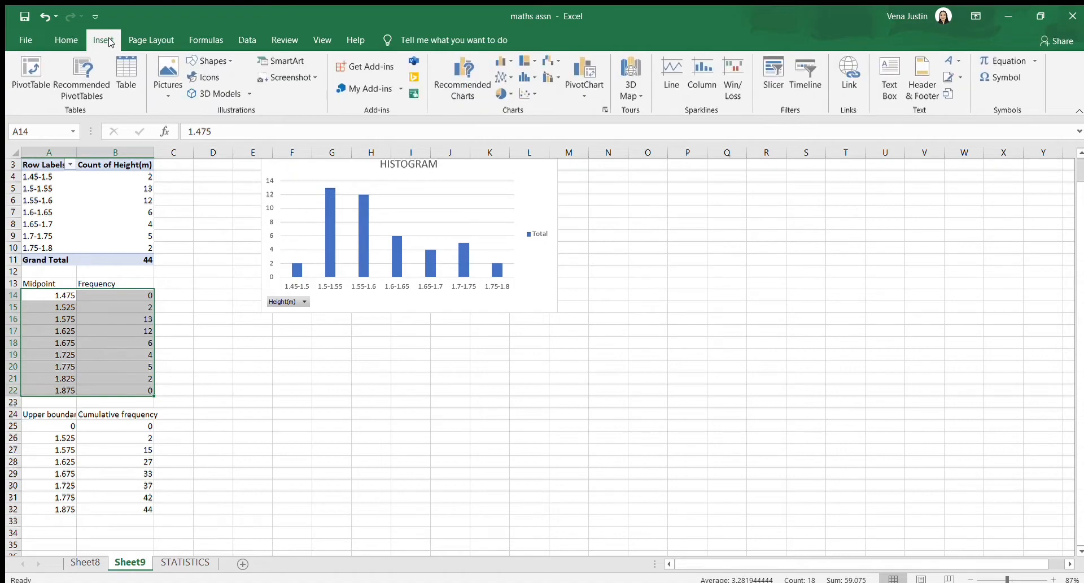
click(499, 78)
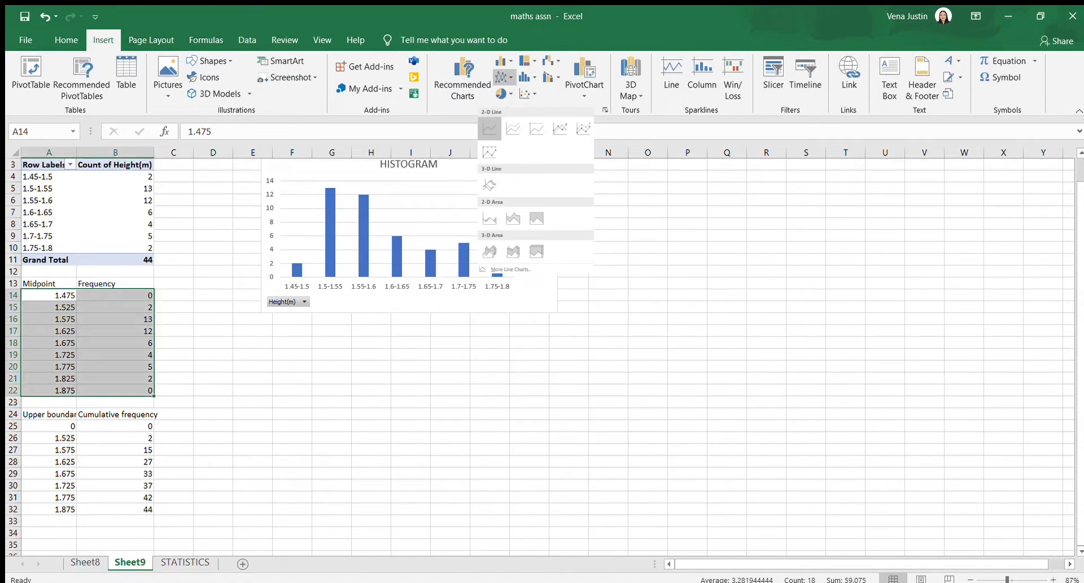
click(489, 129)
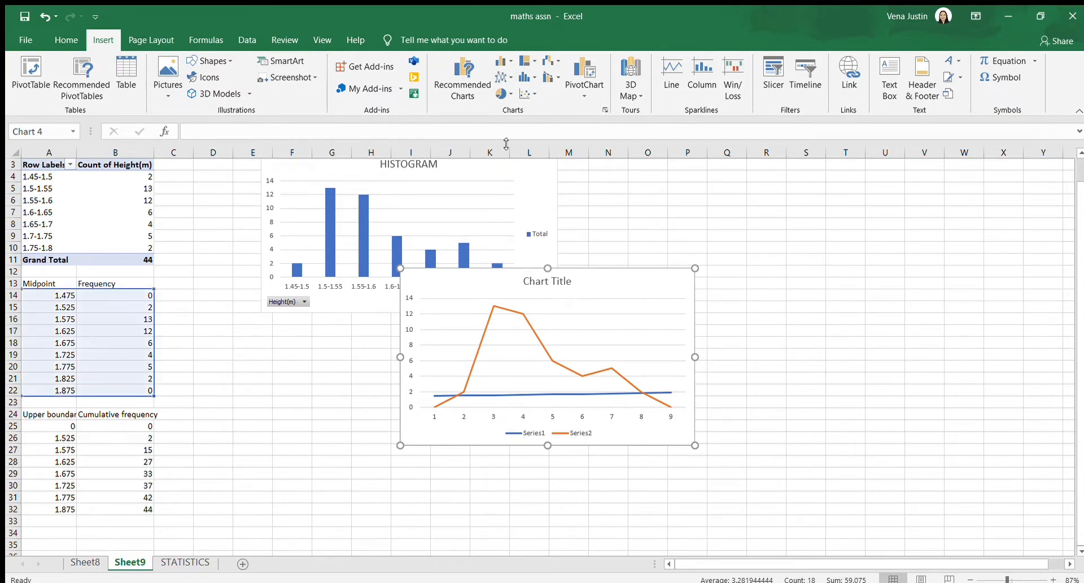
Delete the midpoint series from the line chart and move the chart below the histogram
click(510, 394)
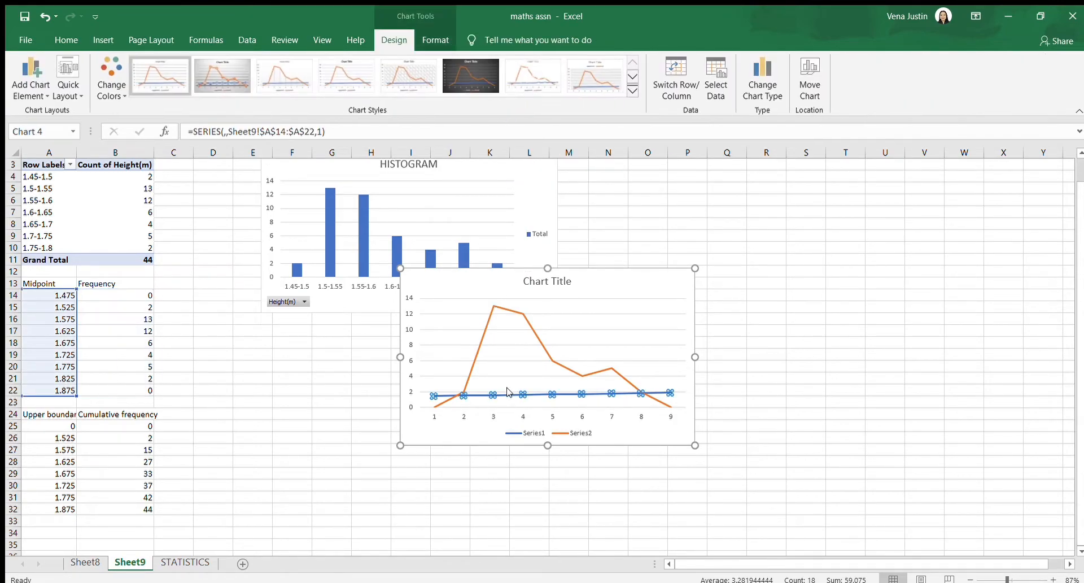
key(Delete)
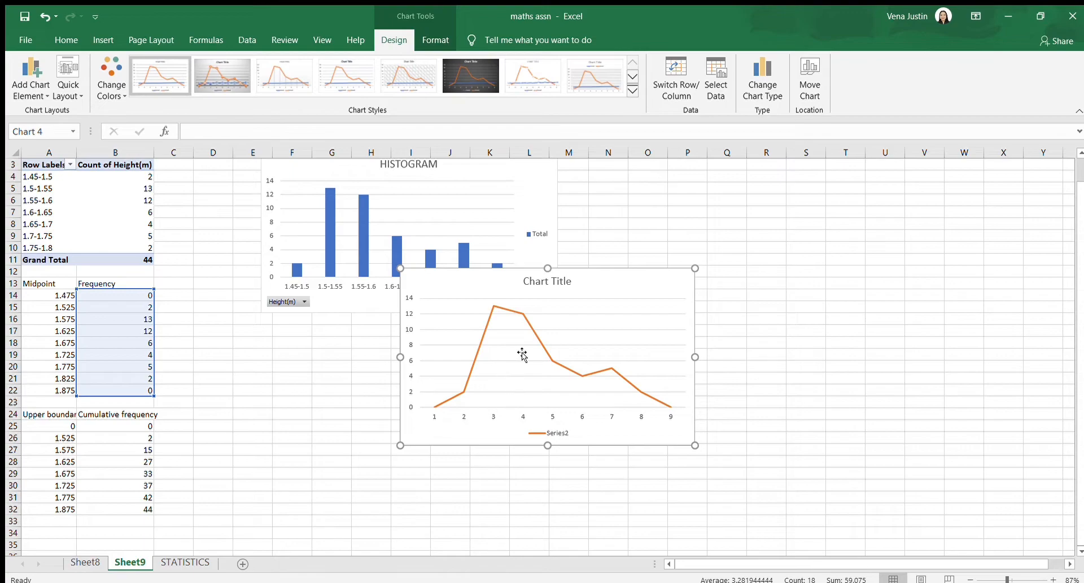
drag(592, 290, 465, 352)
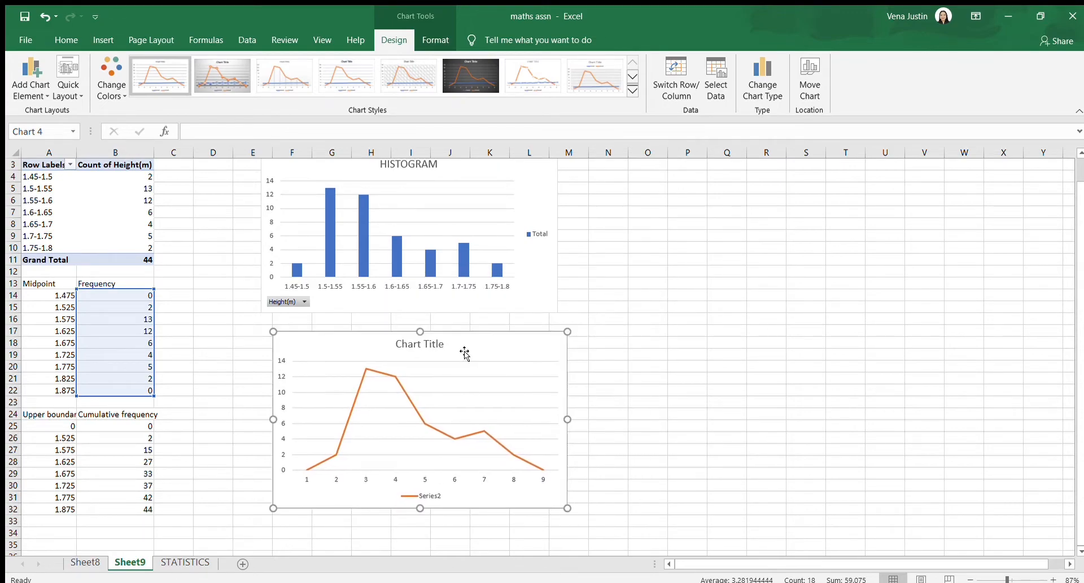
Set the line chart's horizontal axis labels to the midpoints in Sheet9 A14:A22
scroll(439, 468, down, 1)
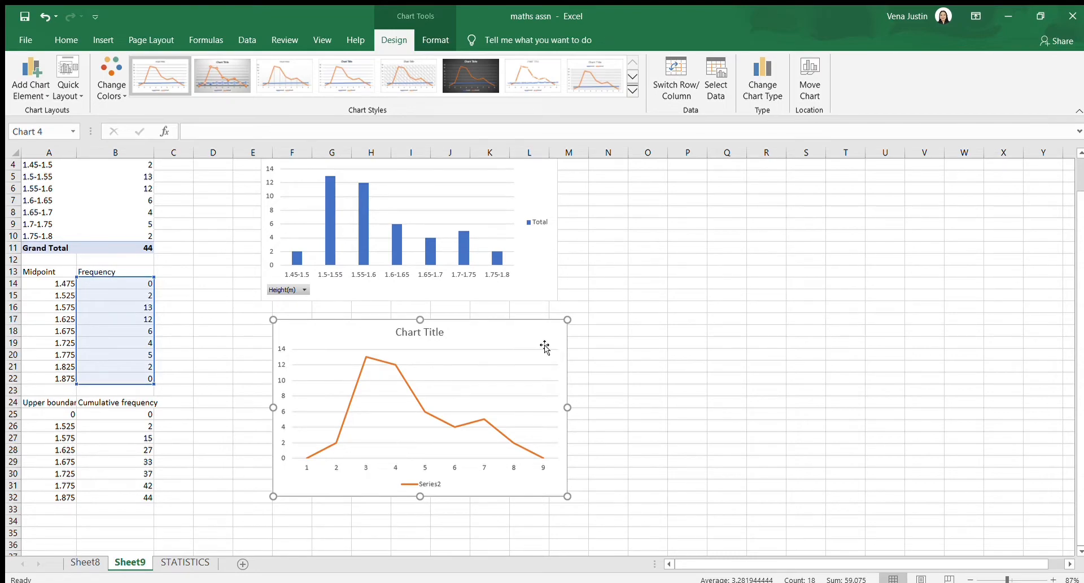
right_click(455, 465)
click(435, 403)
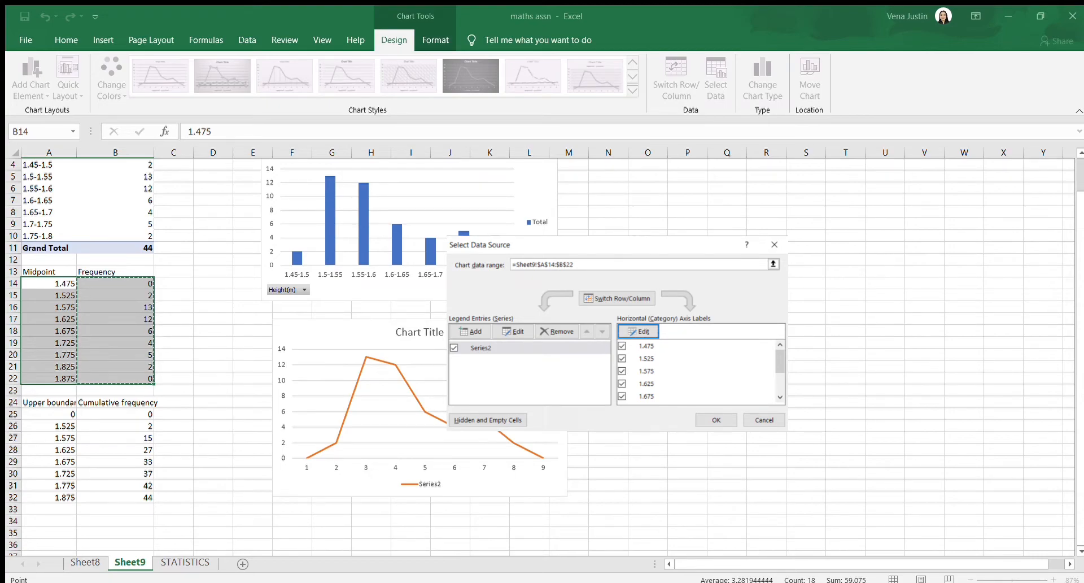
key(BackSpace)
key(Escape)
drag(60, 282, 59, 377)
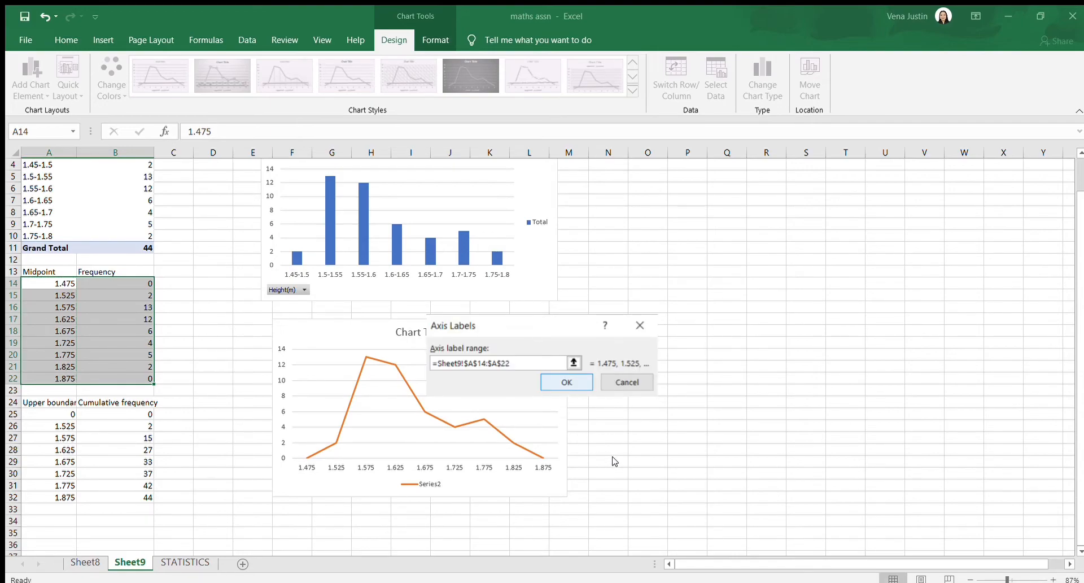
key(Return)
click(643, 449)
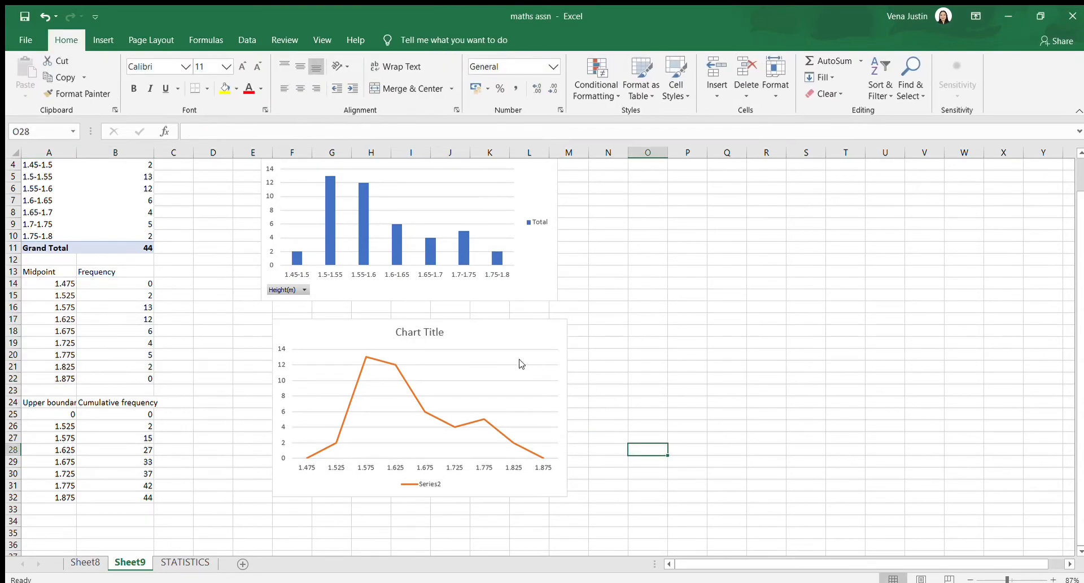
Align the line chart beneath the histogram and change its title to FREQUENCY POLYGON
click(491, 342)
drag(492, 342, 479, 354)
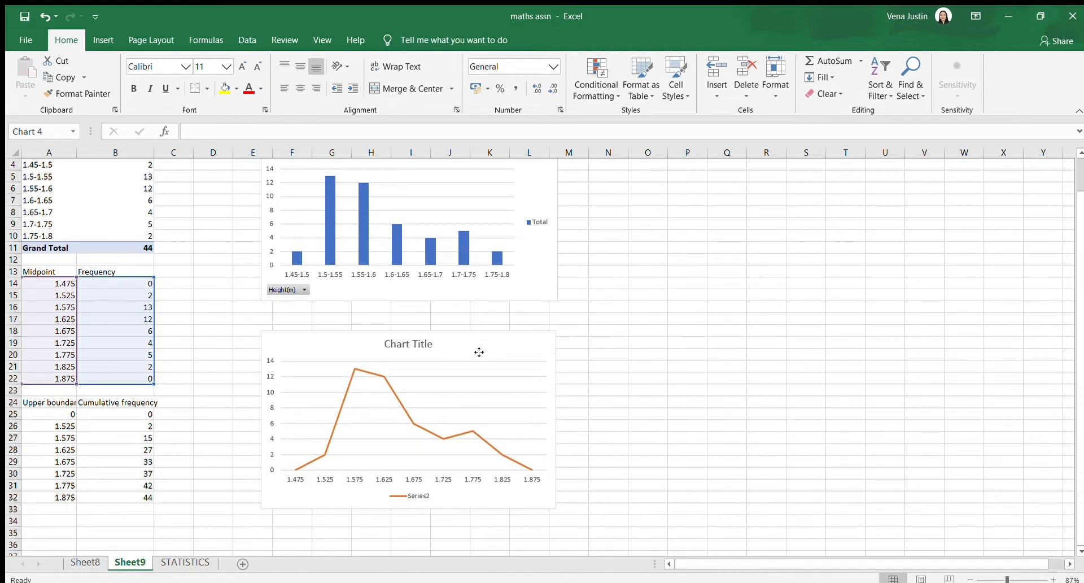
click(420, 345)
double_click(420, 343)
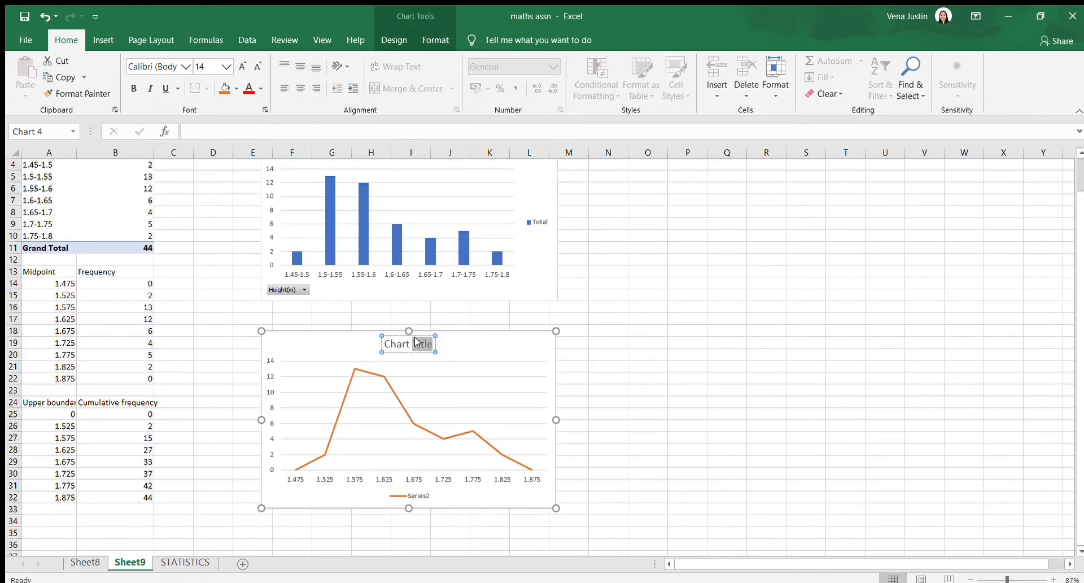
key(BackSpace)
key(BackSpace)
key(BackSpace)
key(BackSpace)
key(BackSpace)
key(BackSpace)
key(BackSpace)
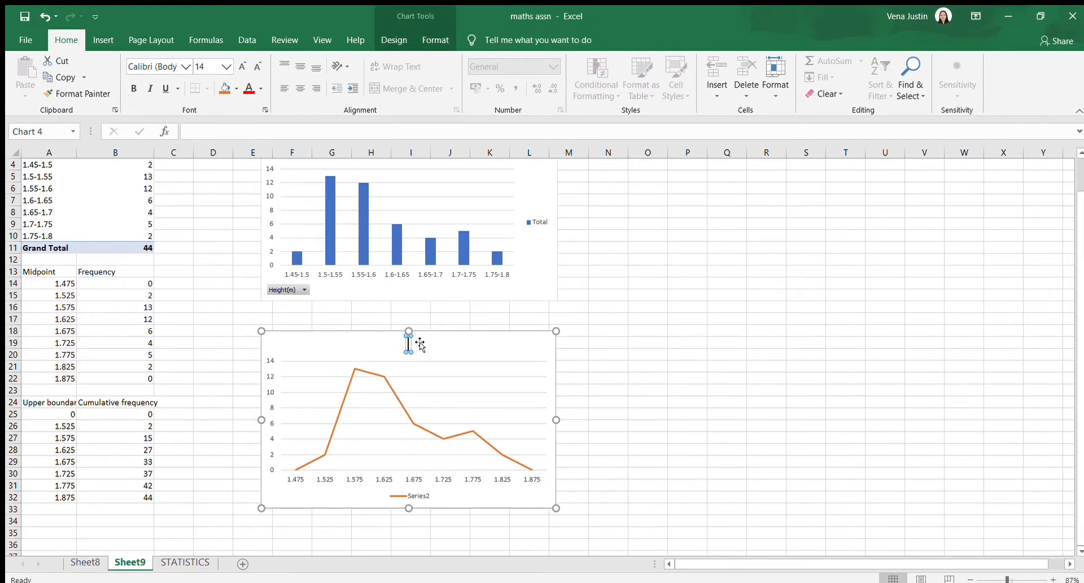
text(FREQUENCY)
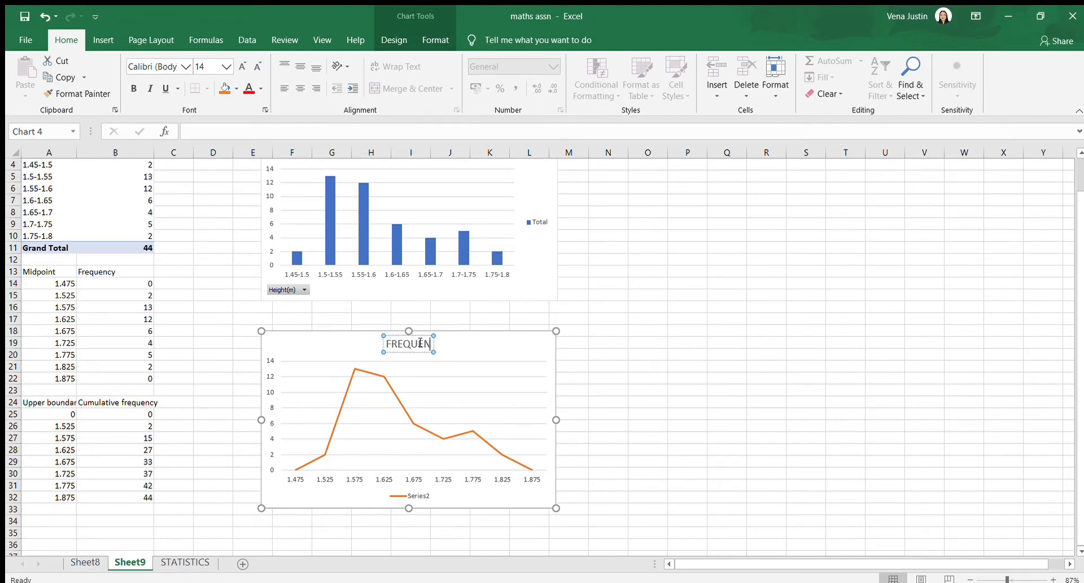
text( POLYGON)
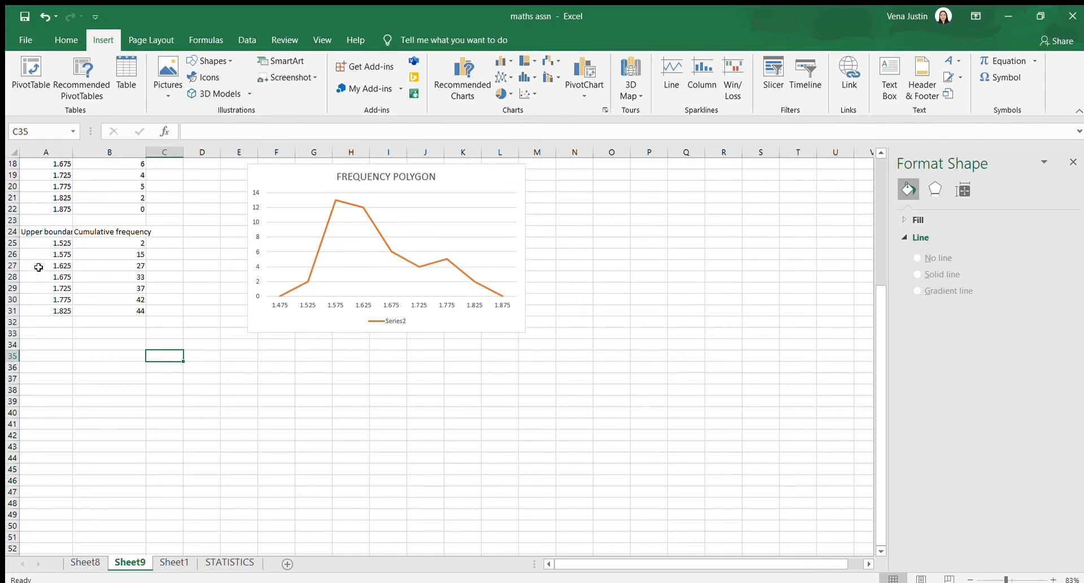
Insert a scatter chart with straight lines and markers from the upper boundary and cumulative frequency data in A25:B31, below the frequency polygon
scroll(73, 239, up, 1)
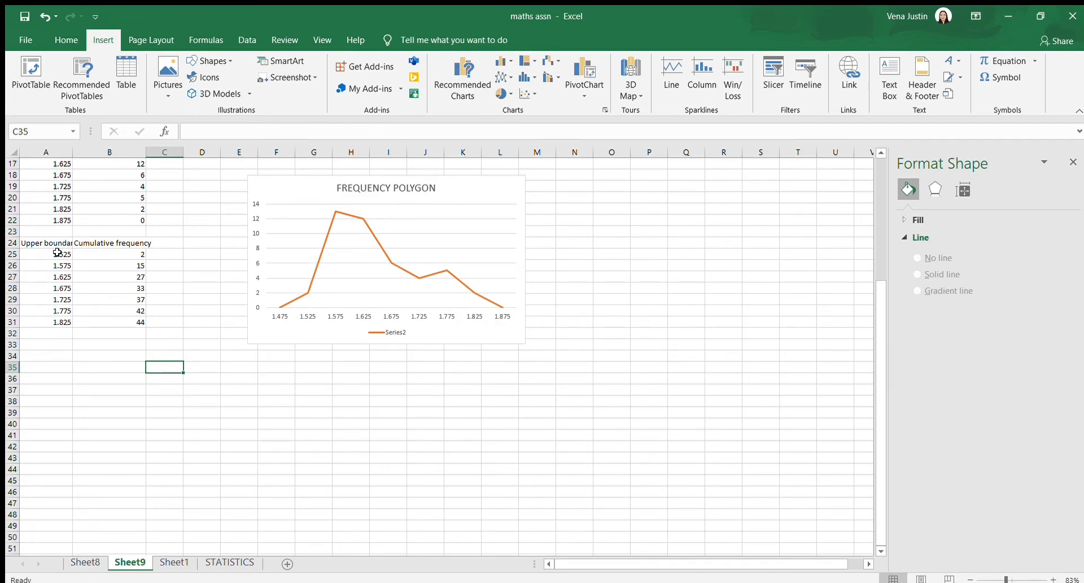
drag(51, 252, 115, 320)
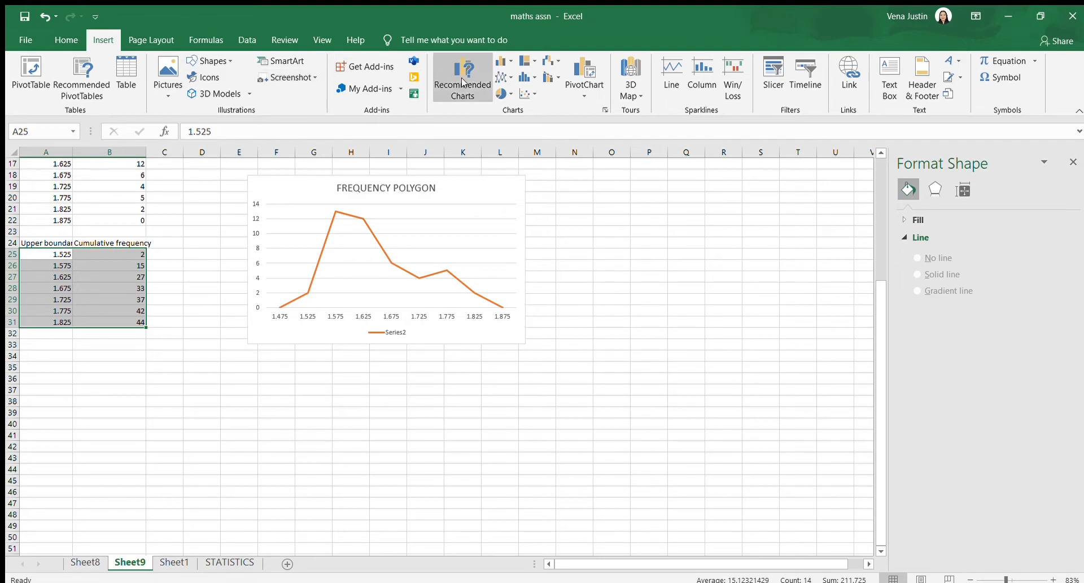
click(524, 93)
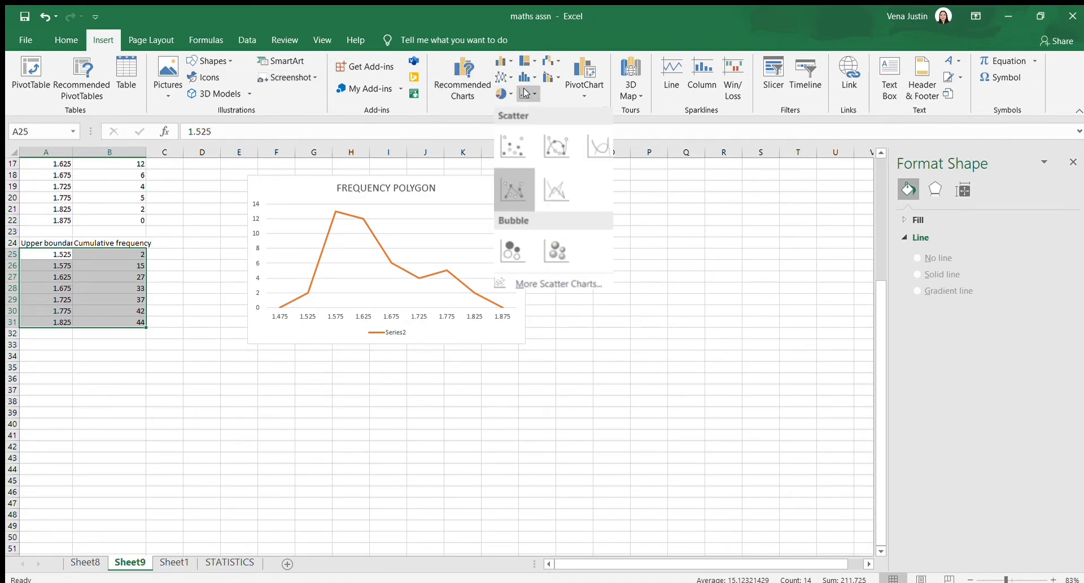
click(514, 189)
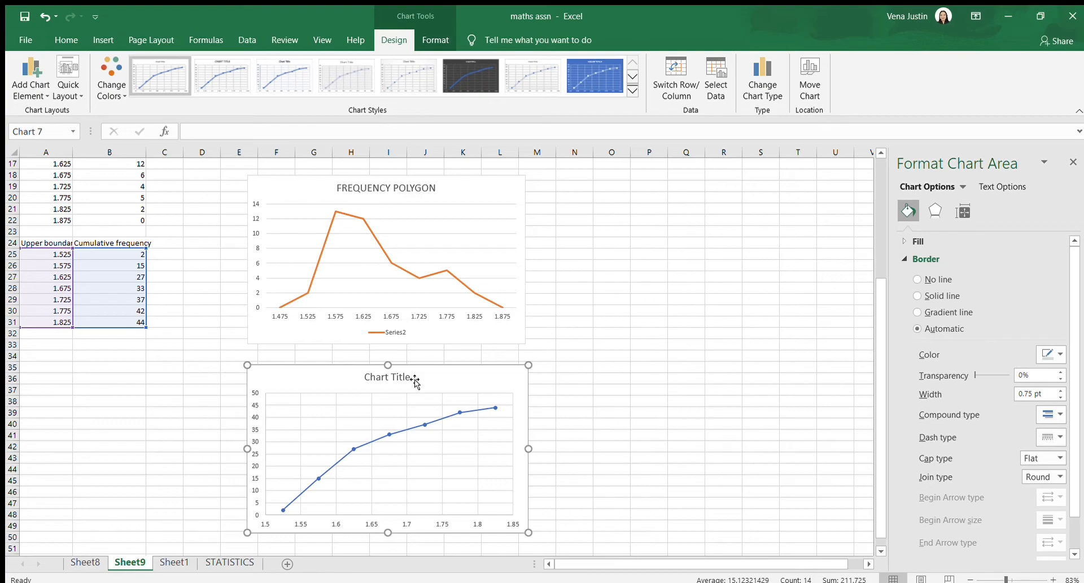
Change the cumulative frequency scatter chart's title to OGIVE
click(401, 377)
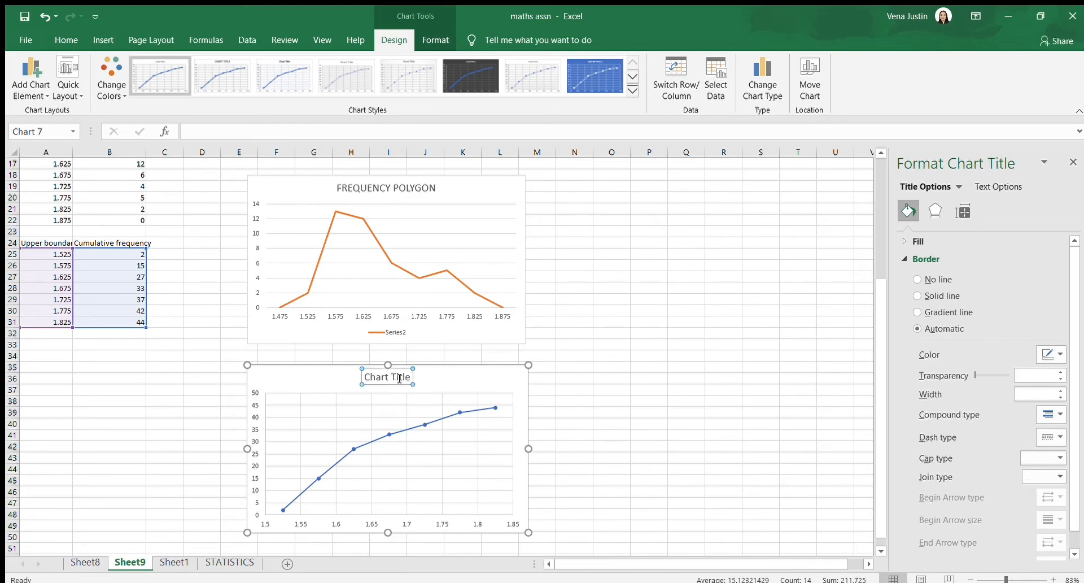
double_click(397, 378)
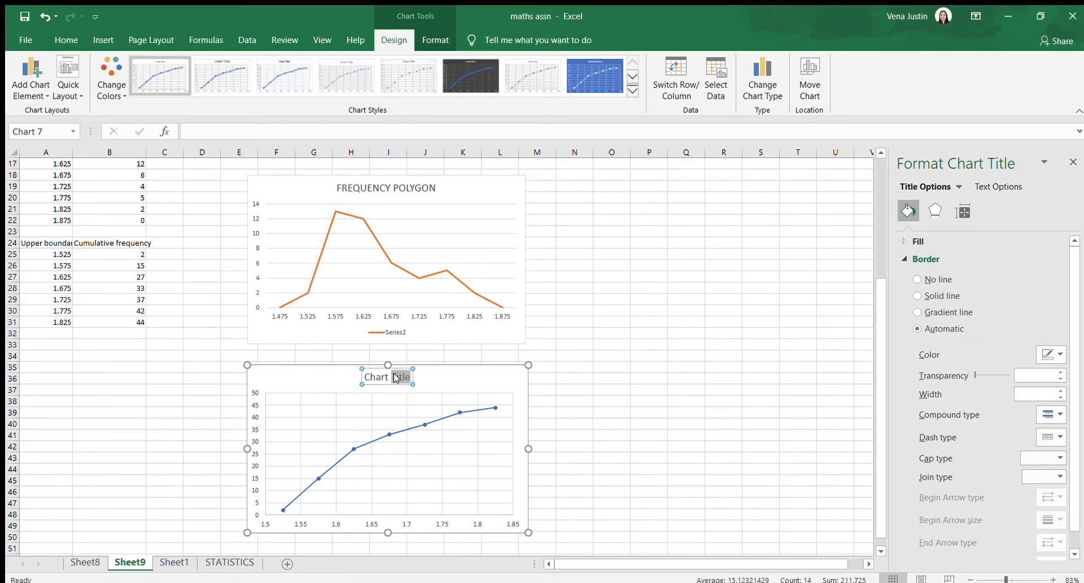
triple_click(397, 377)
text(OGIVE)
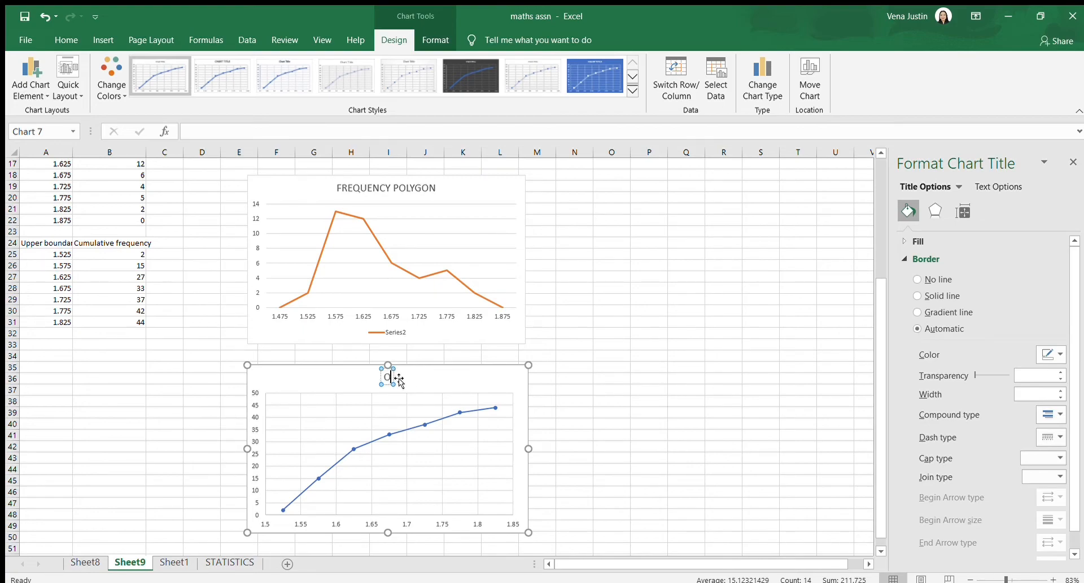
click(612, 421)
Review the histogram, frequency polygon and ogive on Sheet9 alongside the student data and descriptive statistics on the STATISTICS sheet
scroll(625, 324, down, 1)
scroll(625, 326, down, 1)
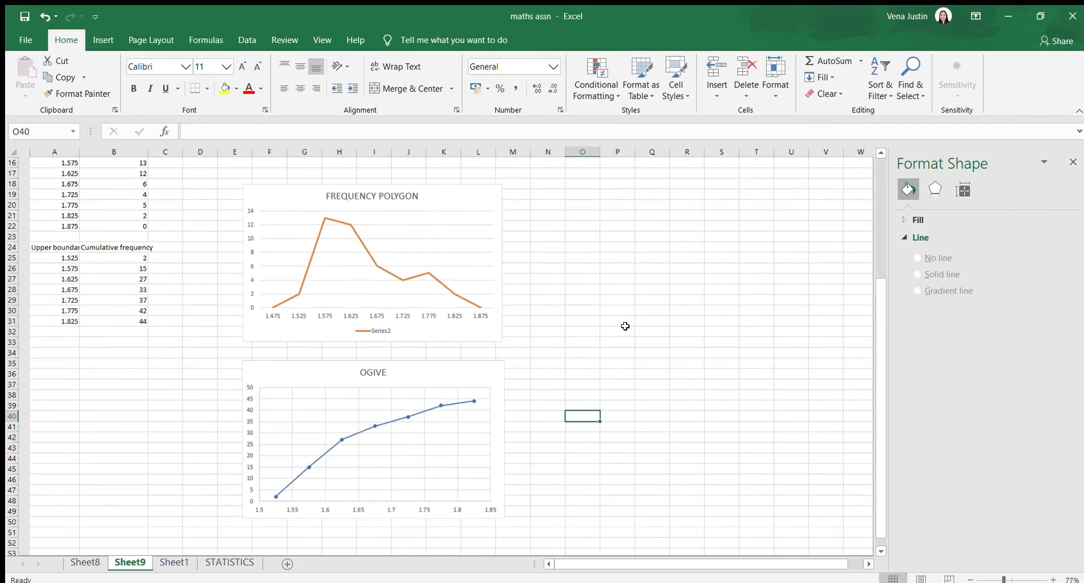
scroll(625, 325, up, 5)
scroll(625, 326, up, 2)
scroll(625, 325, down, 7)
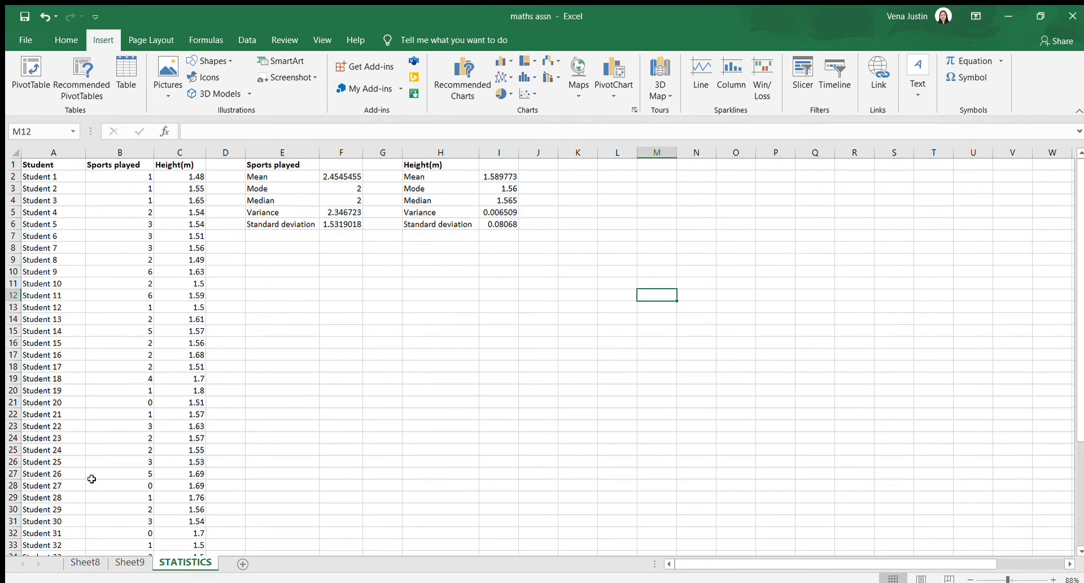
click(129, 563)
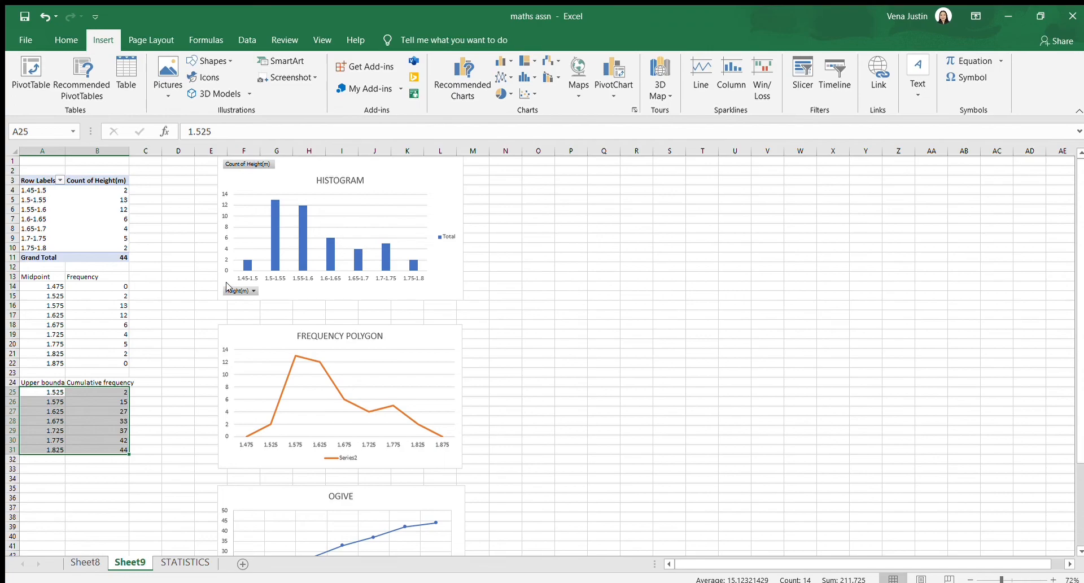
key(ctrl+Page_Down)
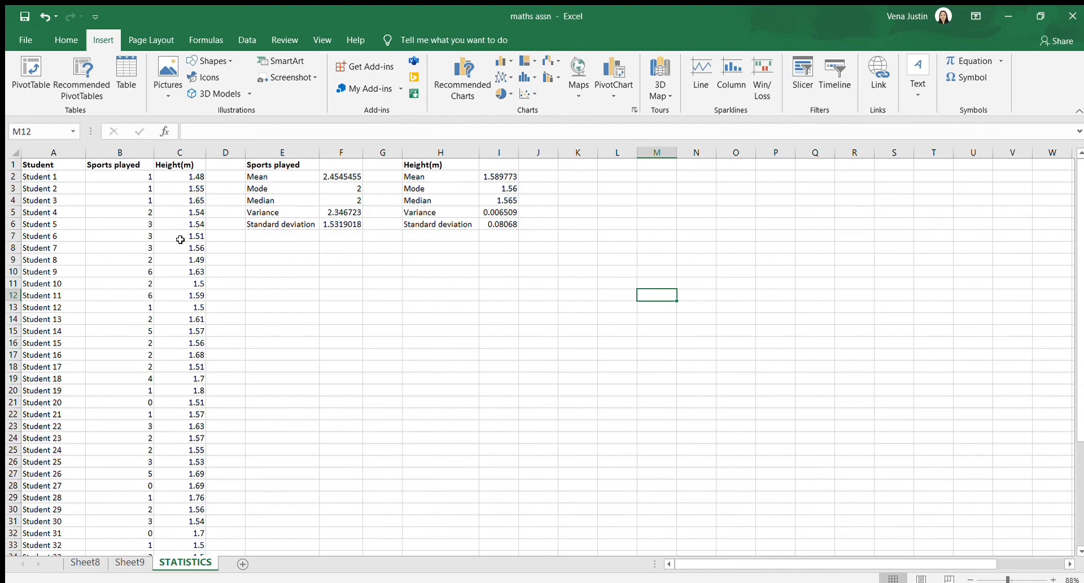
click(116, 561)
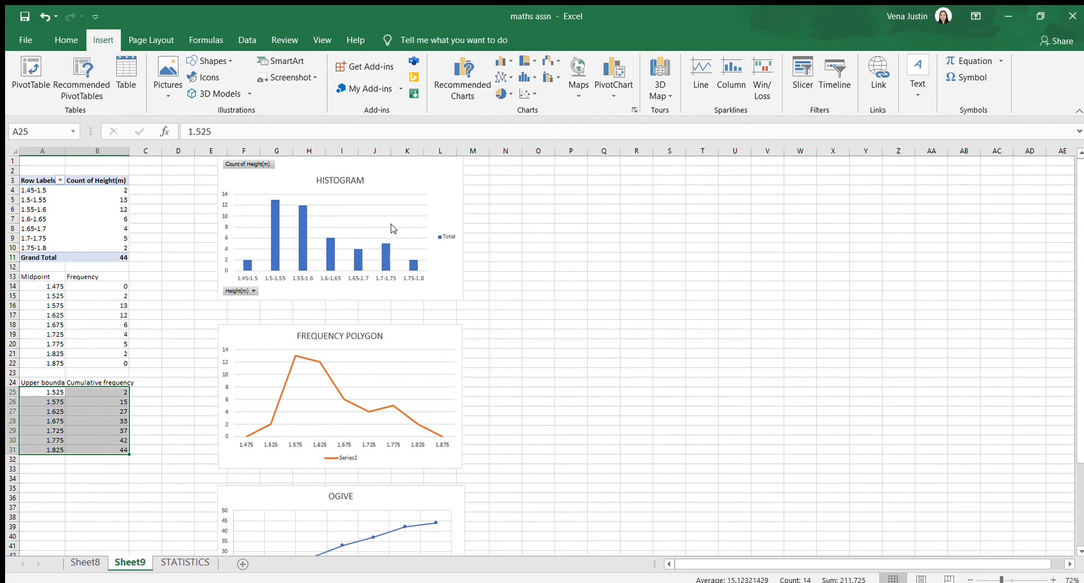
scroll(393, 228, up, 4)
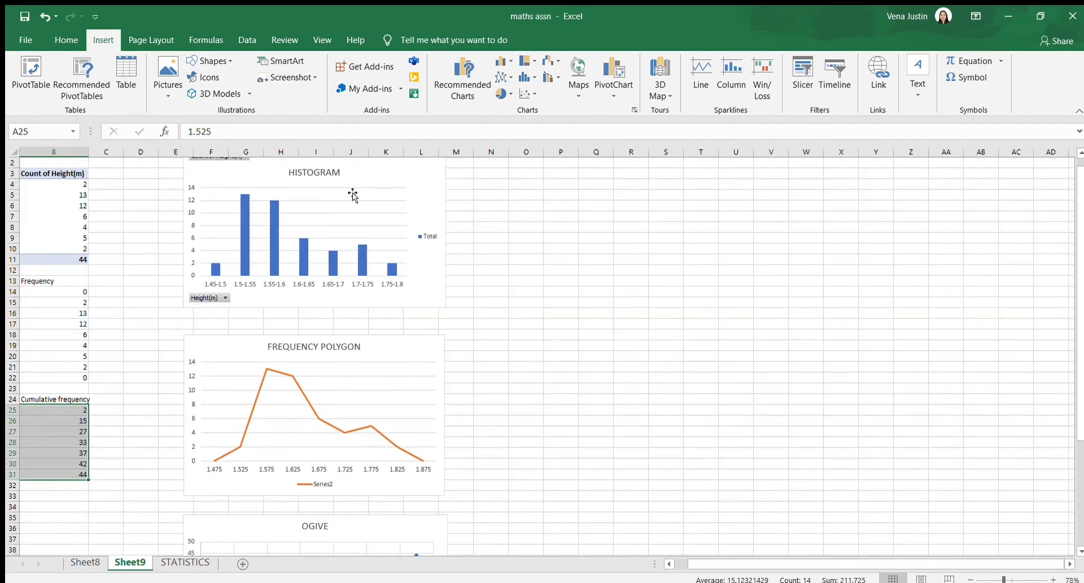
scroll(315, 377, down, 5)
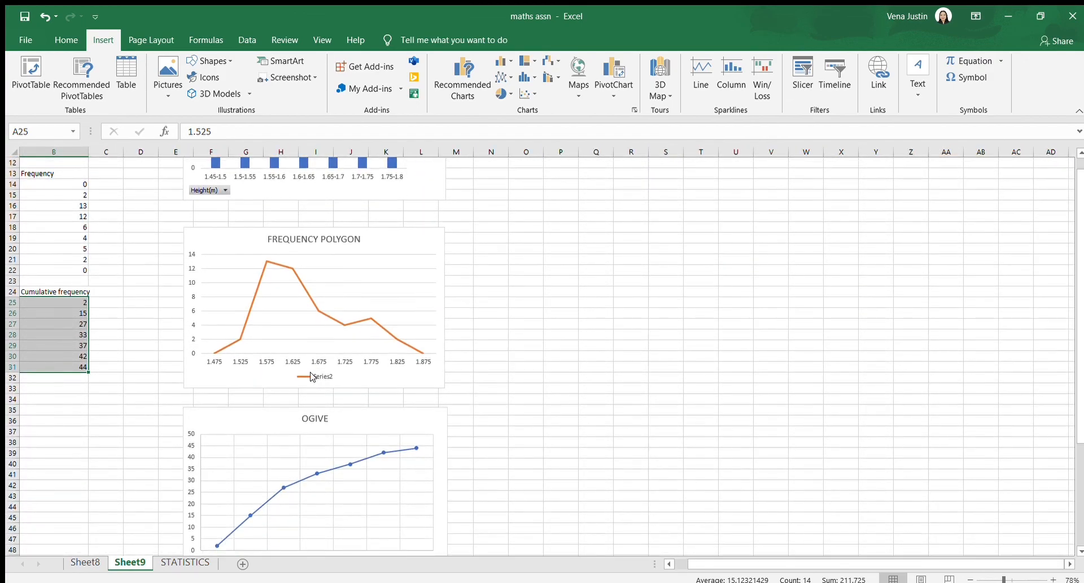